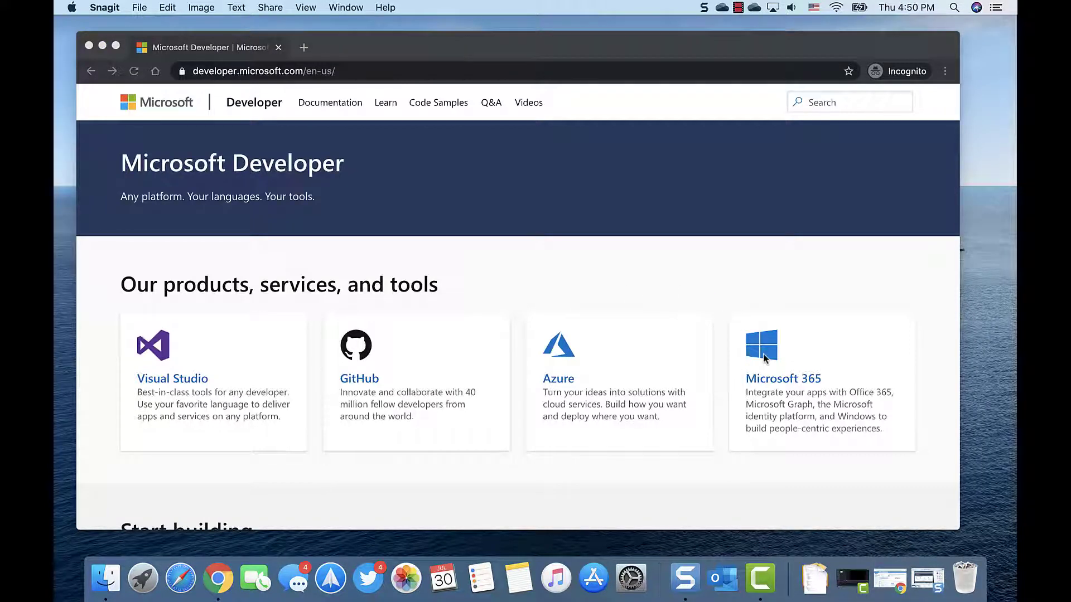
- Go to the Microsoft 365 Developer Program page under Programs and choose to join it
{"action": "left_click", "coordinate": [763, 353]}
{"action": "left_click", "coordinate": [783, 383]}
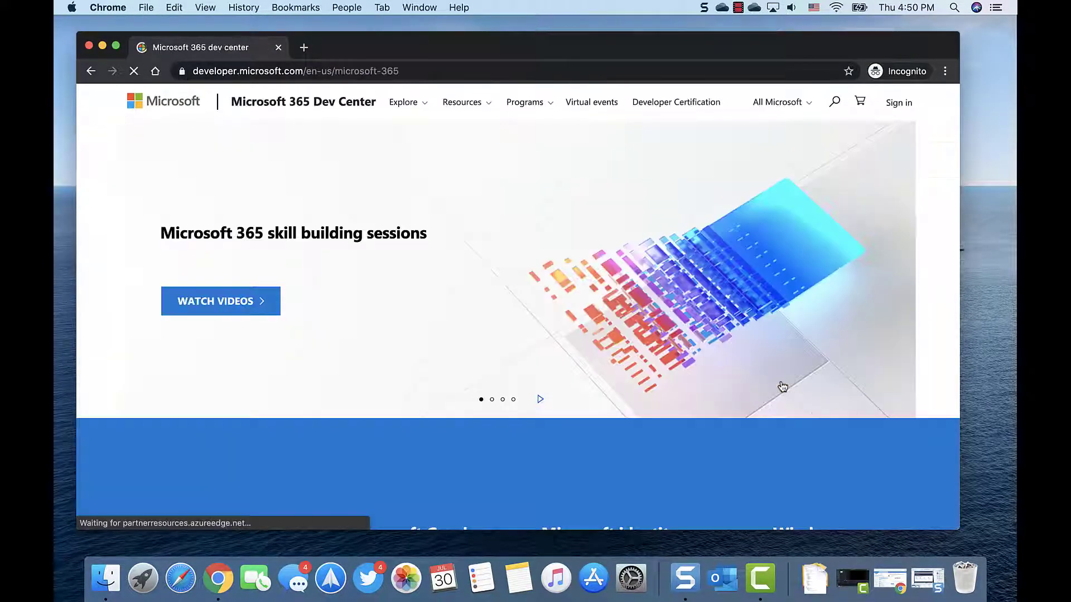
{"action": "left_click", "coordinate": [524, 160]}
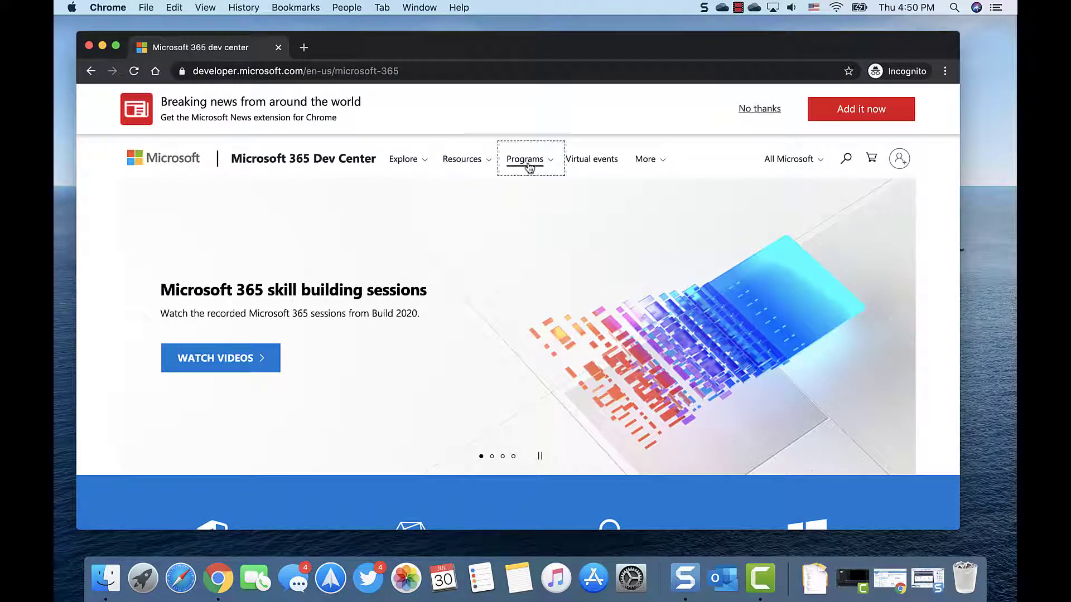
{"action": "left_click", "coordinate": [533, 194]}
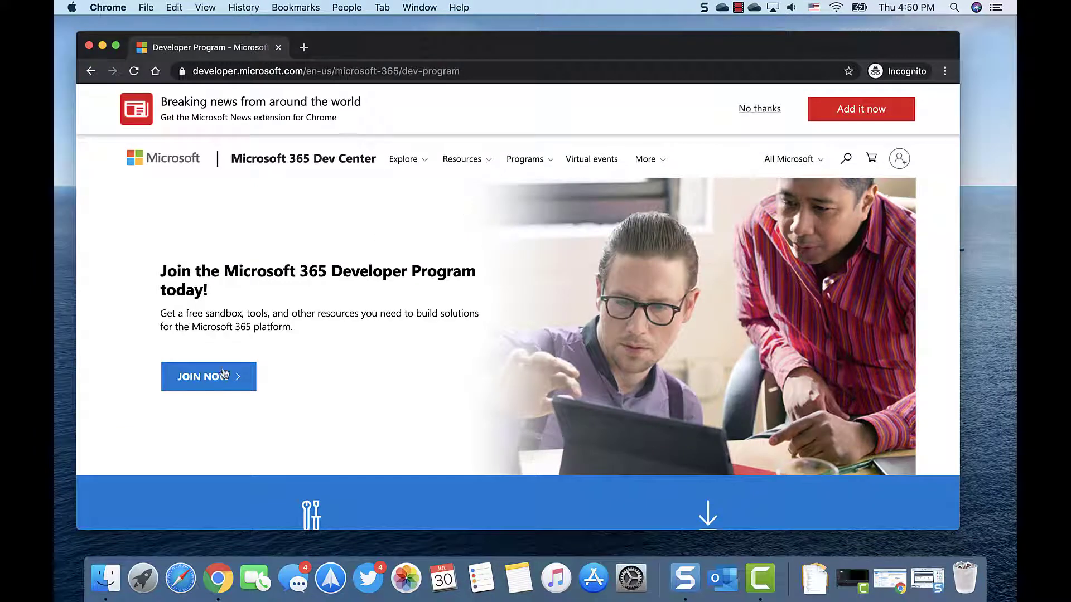
{"action": "left_click", "coordinate": [220, 378]}
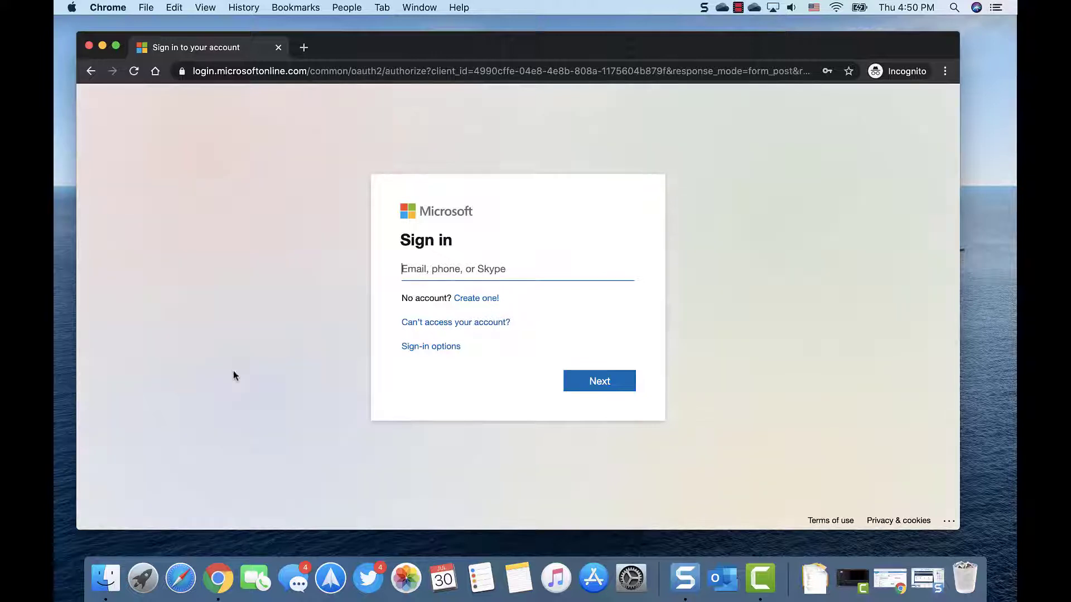
- Start a new Microsoft account with a new outlook.com address and try a first username
{"action": "left_click", "coordinate": [487, 300]}
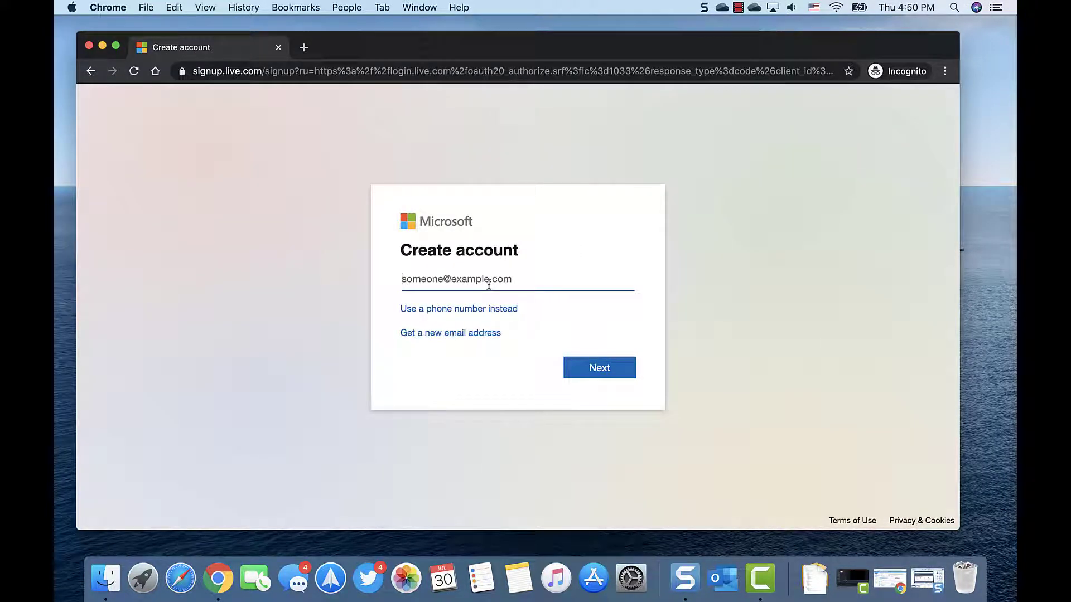
{"action": "left_click", "coordinate": [460, 334]}
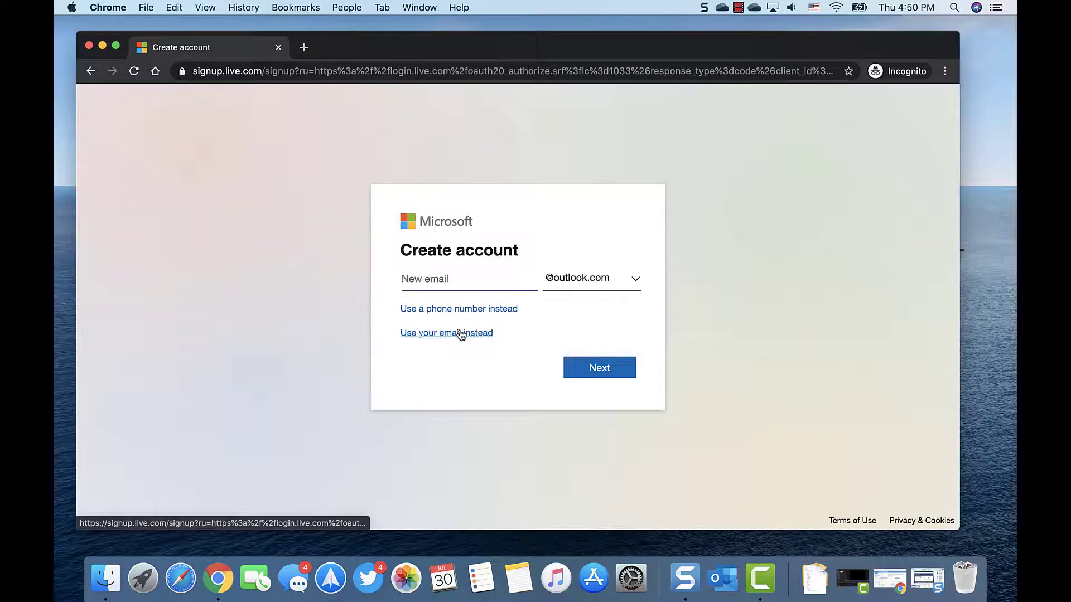
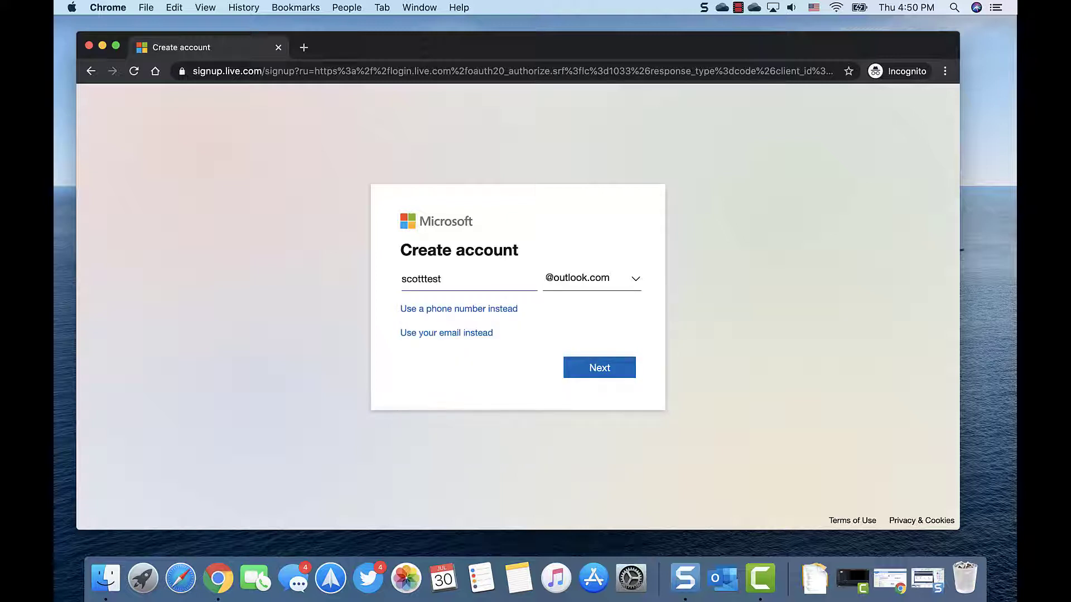
{"action": "left_click", "coordinate": [598, 369]}
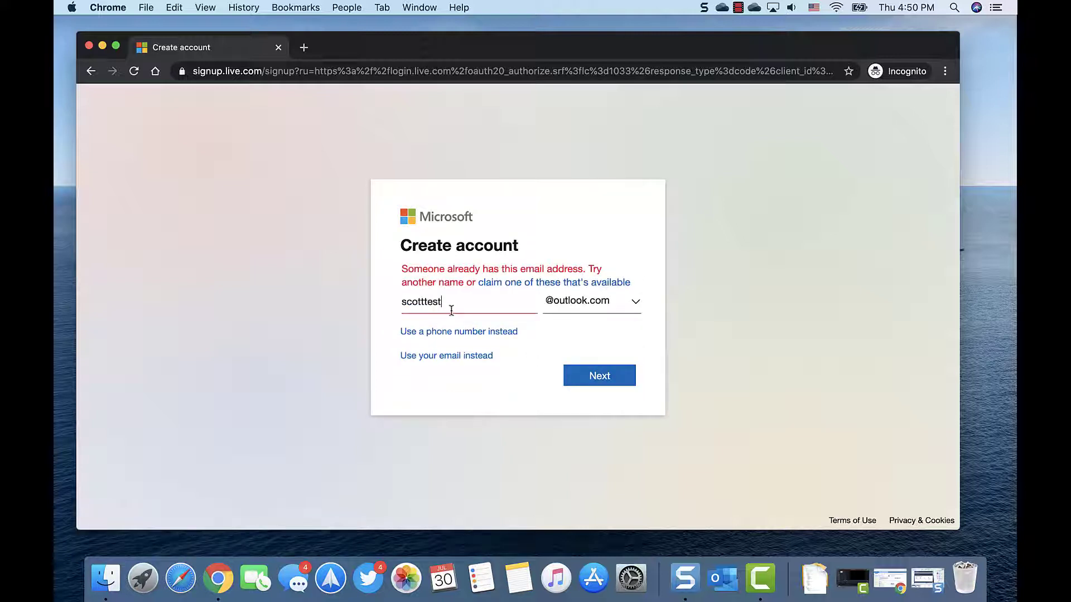
- Revise the taken username until an available outlook.com address is accepted
{"action": "key", "text": "BackSpace"}
{"action": "key", "text": "BackSpace"}
{"action": "key", "text": "BackSpace"}
{"action": "key", "text": "BackSpace"}
{"action": "key", "text": "BackSpace"}
{"action": "key", "text": "BackSpace"}
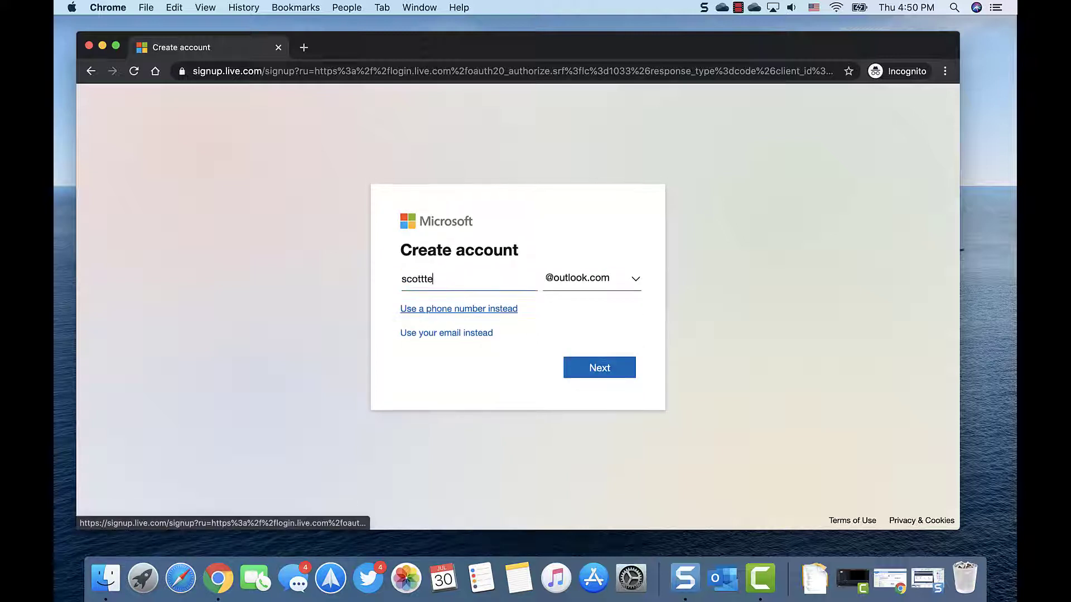
{"action": "type", "text": "oterT"}
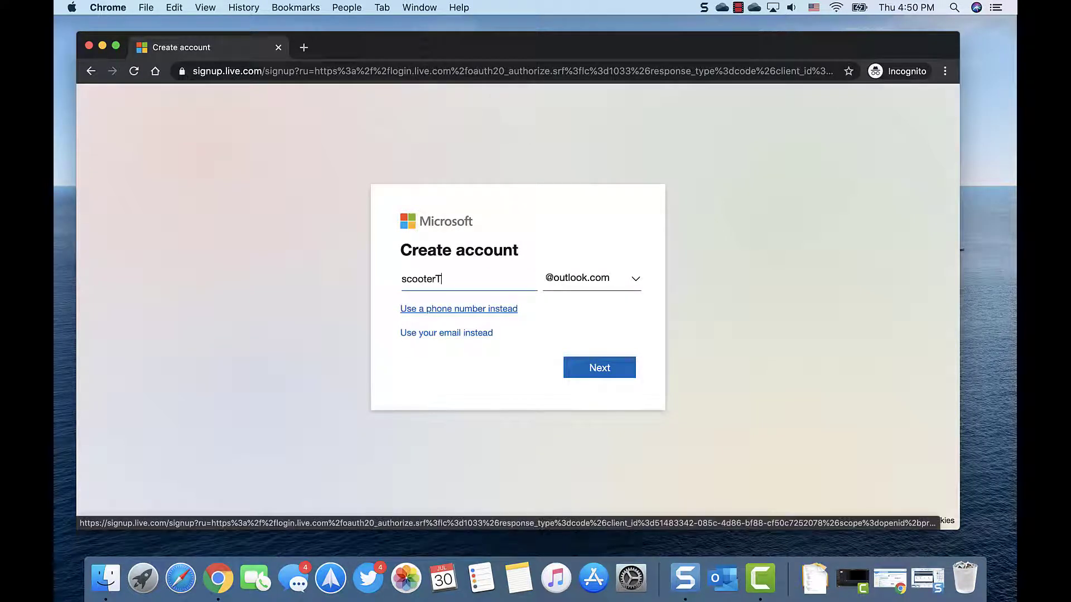
{"action": "type", "text": "T"}
{"action": "left_click", "coordinate": [584, 368]}
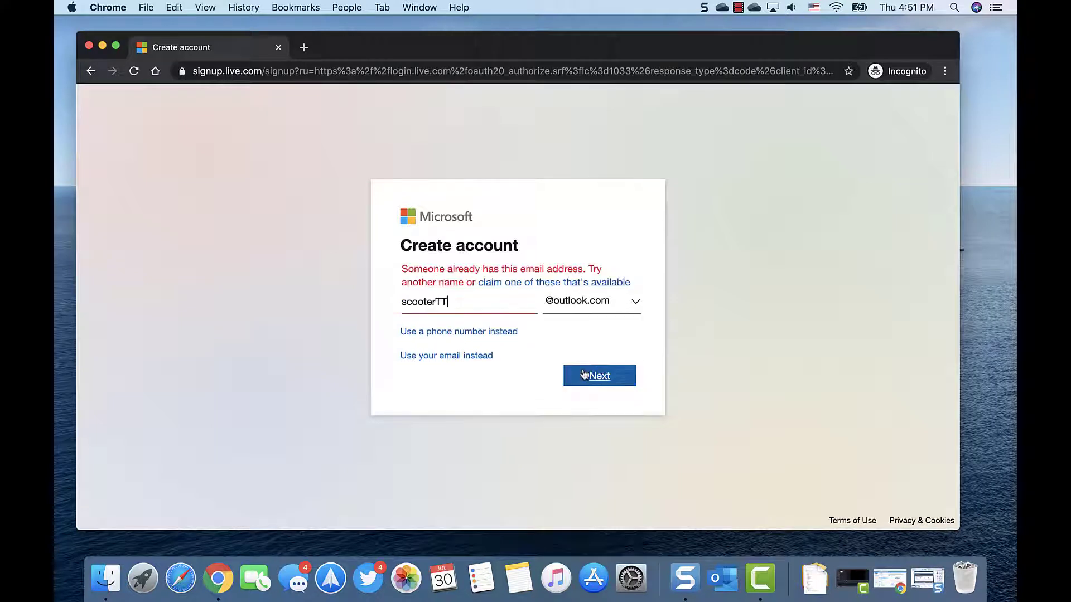
{"action": "left_click_drag", "start_coordinate": [459, 301], "coordinate": [436, 304]}
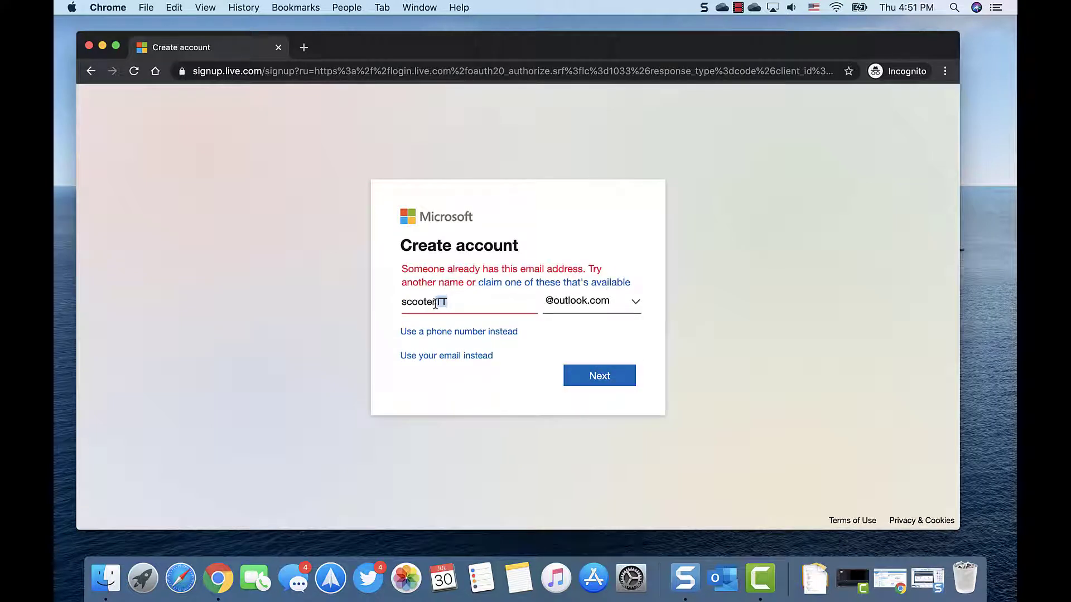
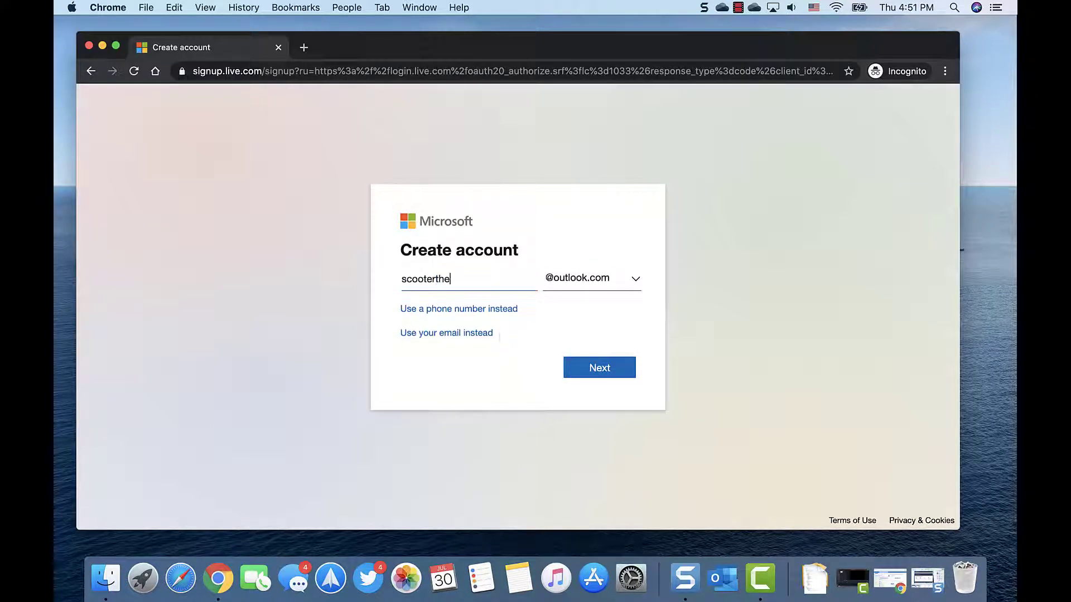
{"action": "left_click", "coordinate": [590, 373]}
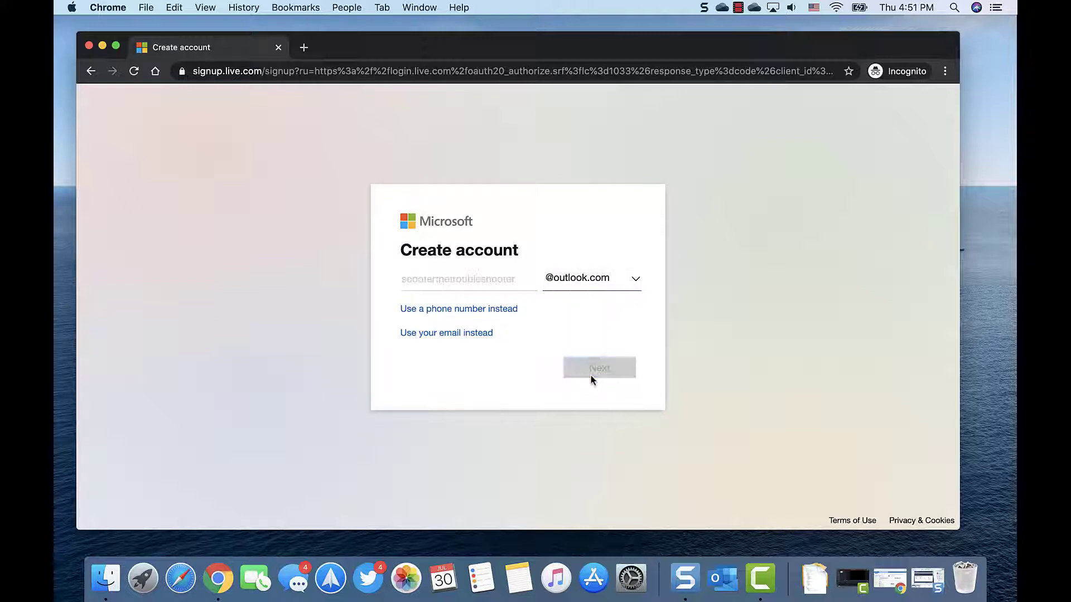
- Set the account password and decline Microsoft tips and offers
{"action": "left_click", "coordinate": [506, 295]}
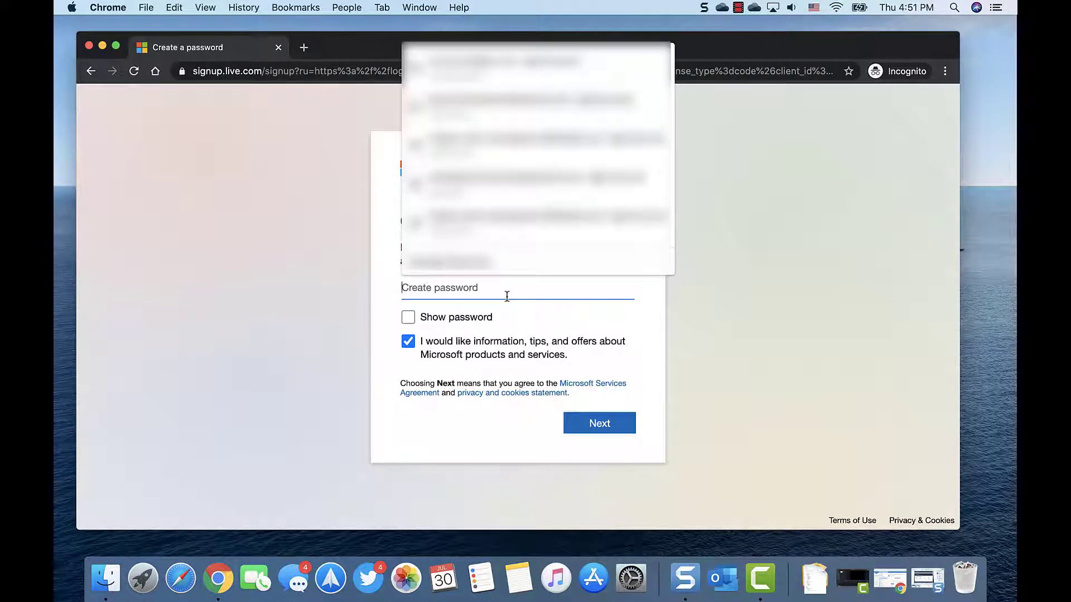
{"action": "type", "text": "••••••••••"}
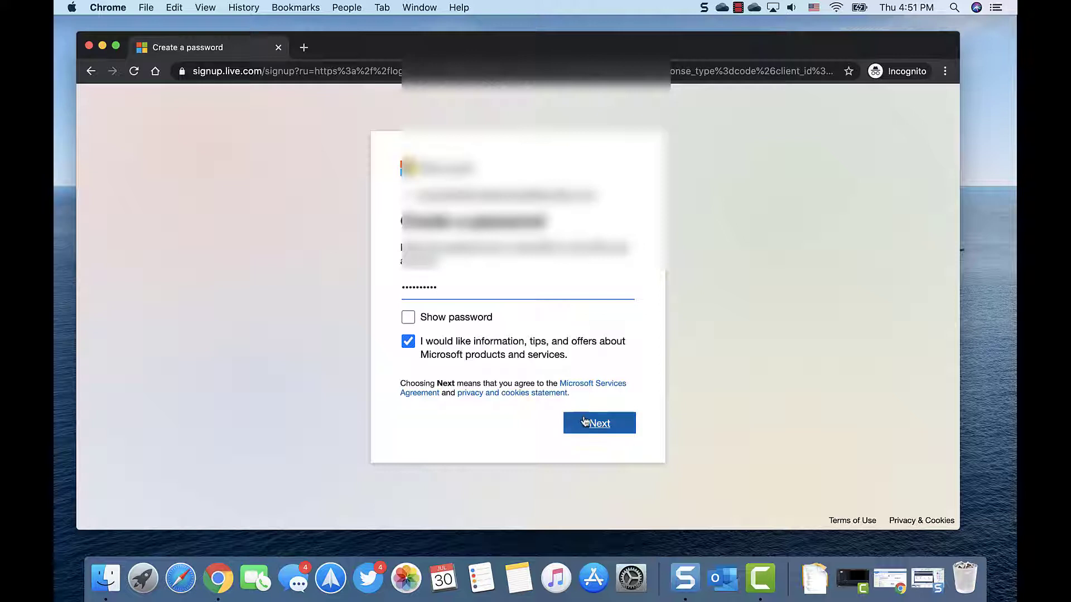
{"action": "left_click", "coordinate": [422, 346]}
{"action": "left_click", "coordinate": [598, 423]}
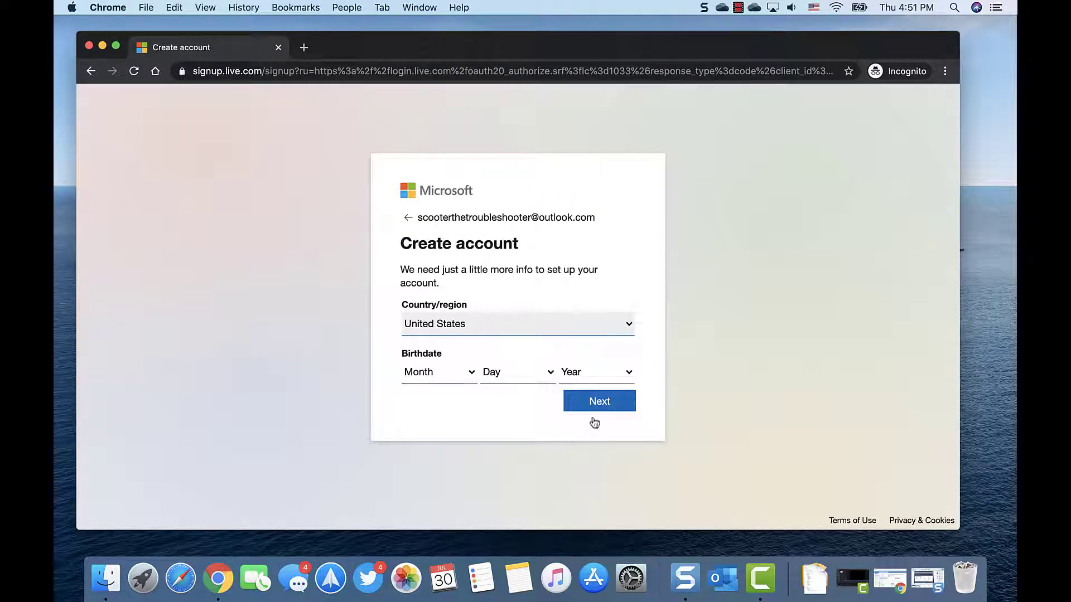
- Submit the birthdate February 10, 1984, correcting the year from 2015
{"action": "left_click", "coordinate": [446, 372]}
{"action": "left_click", "coordinate": [440, 399]}
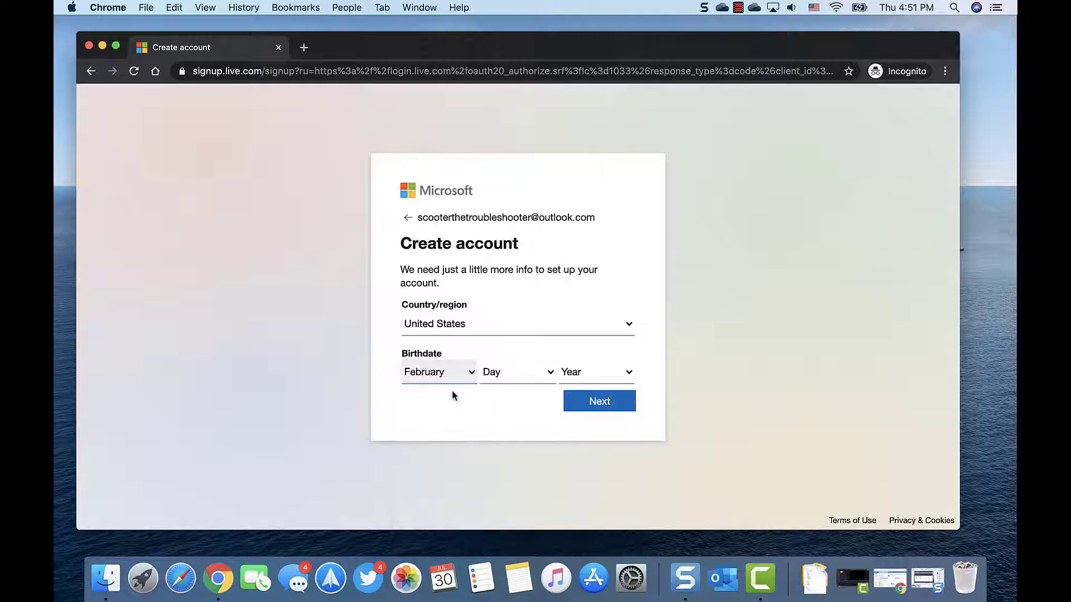
{"action": "left_click", "coordinate": [486, 373]}
{"action": "left_click", "coordinate": [520, 512]}
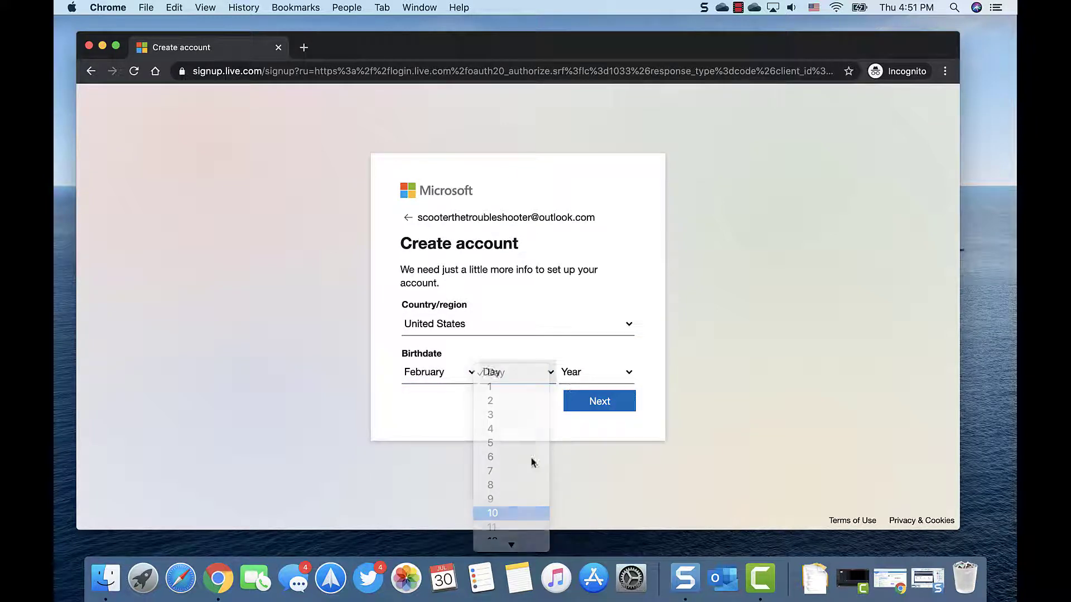
{"action": "left_click", "coordinate": [577, 373]}
{"action": "left_click", "coordinate": [573, 457]}
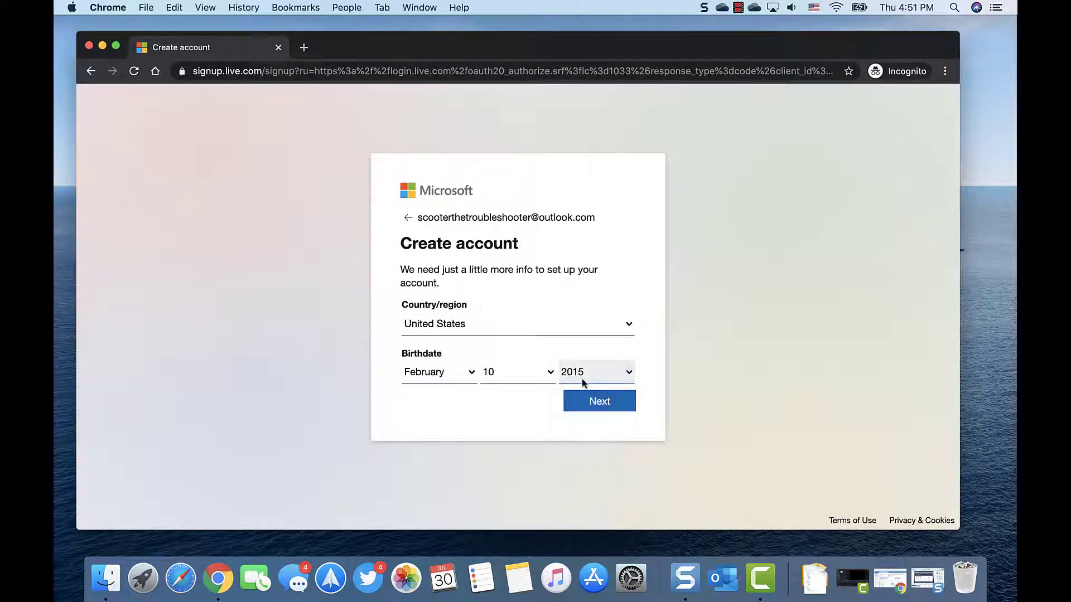
{"action": "left_click", "coordinate": [581, 379]}
{"action": "scroll", "coordinate": [597, 486], "scroll_direction": "down", "scroll_amount": 10}
{"action": "left_click", "coordinate": [597, 484]}
{"action": "left_click", "coordinate": [603, 403]}
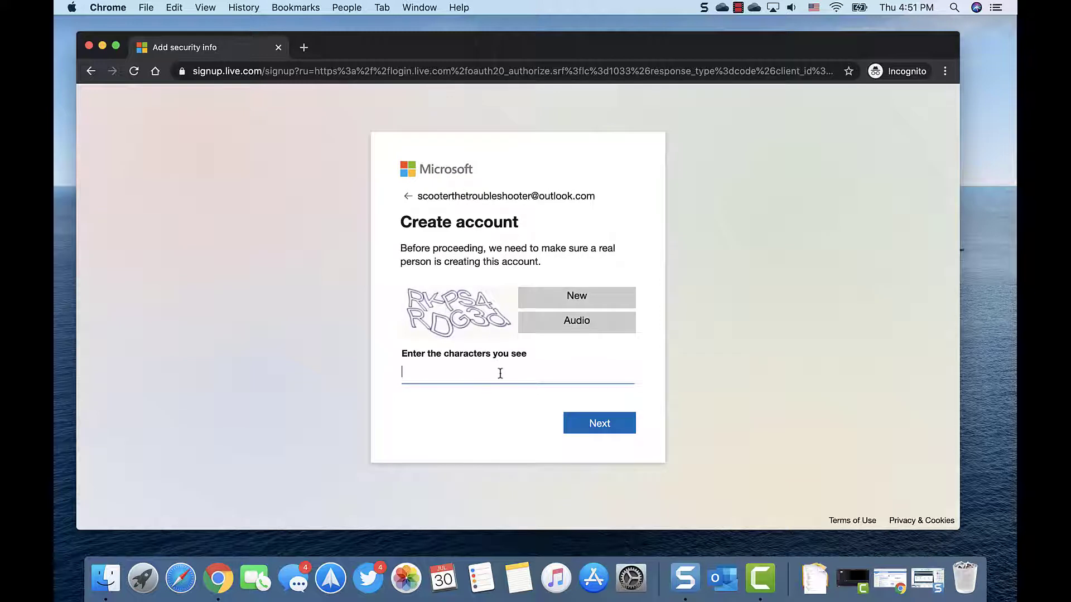
- Enter the verification characters shown in the image and submit them
{"action": "type", "text": "RKP"}
{"action": "type", "text": "S$"}
{"action": "type", "text": "RDG"}
{"action": "type", "text": "3D"}
{"action": "left_click", "coordinate": [586, 423]}
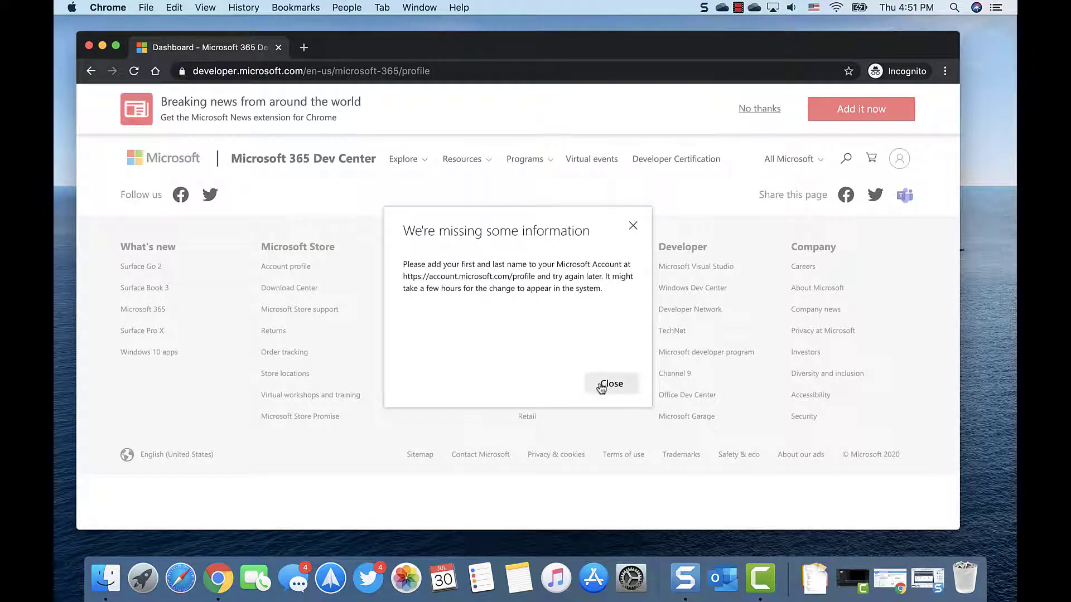
- Dismiss the missing-info message and enter the account holder's first and last name
{"action": "left_click", "coordinate": [609, 384]}
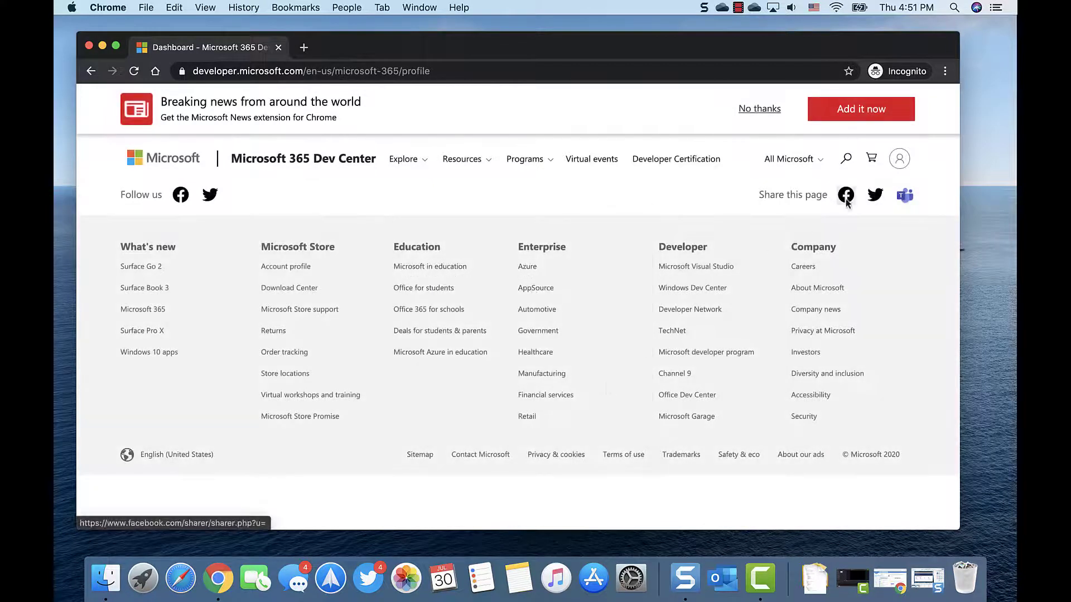
{"action": "left_click", "coordinate": [900, 160]}
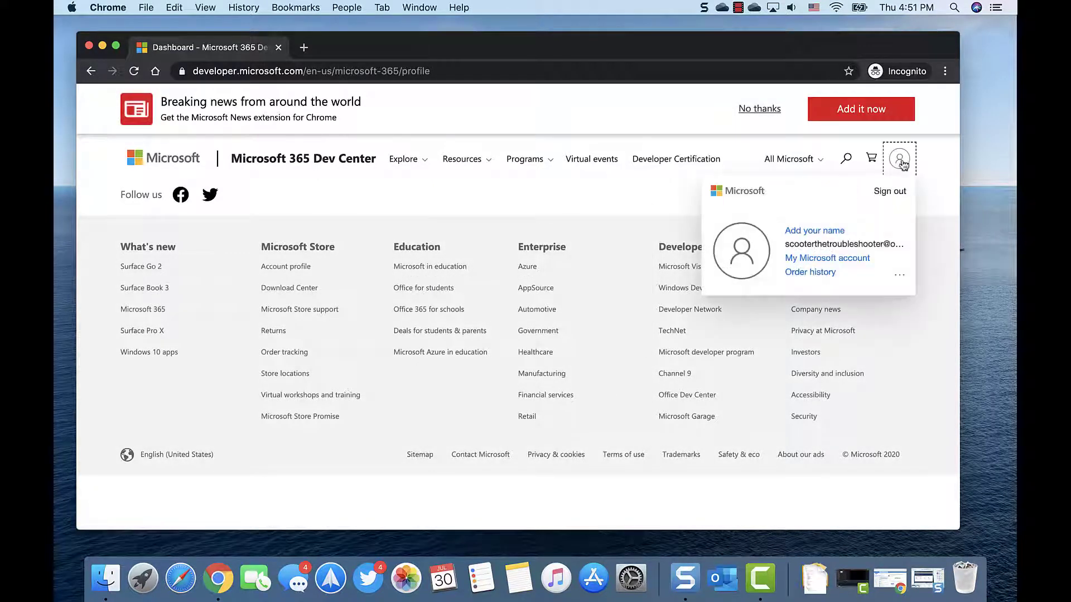
{"action": "left_click", "coordinate": [809, 231]}
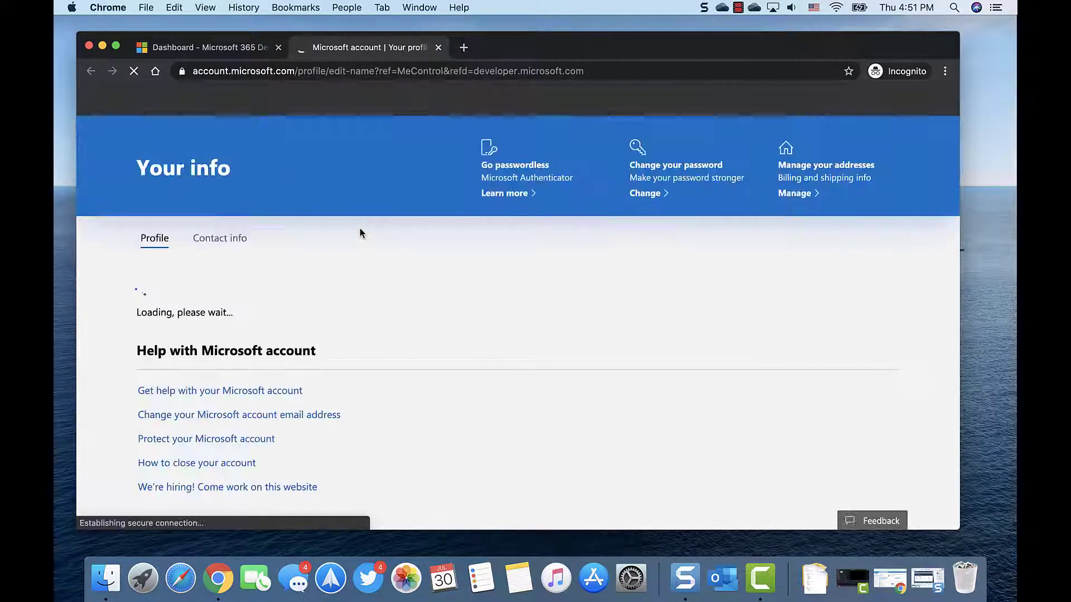
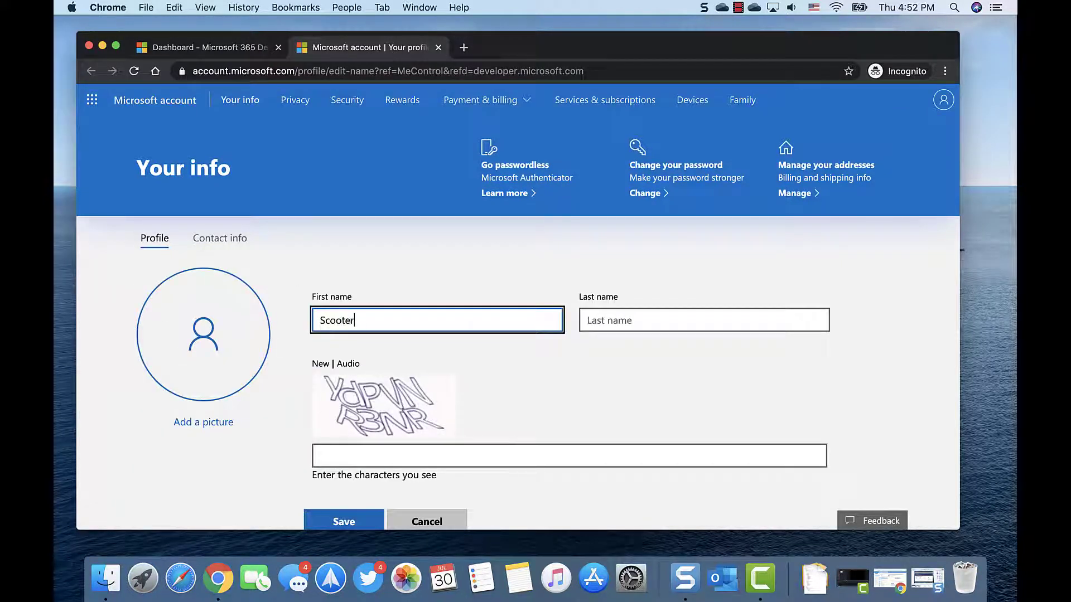
{"action": "key", "text": "Tab"}
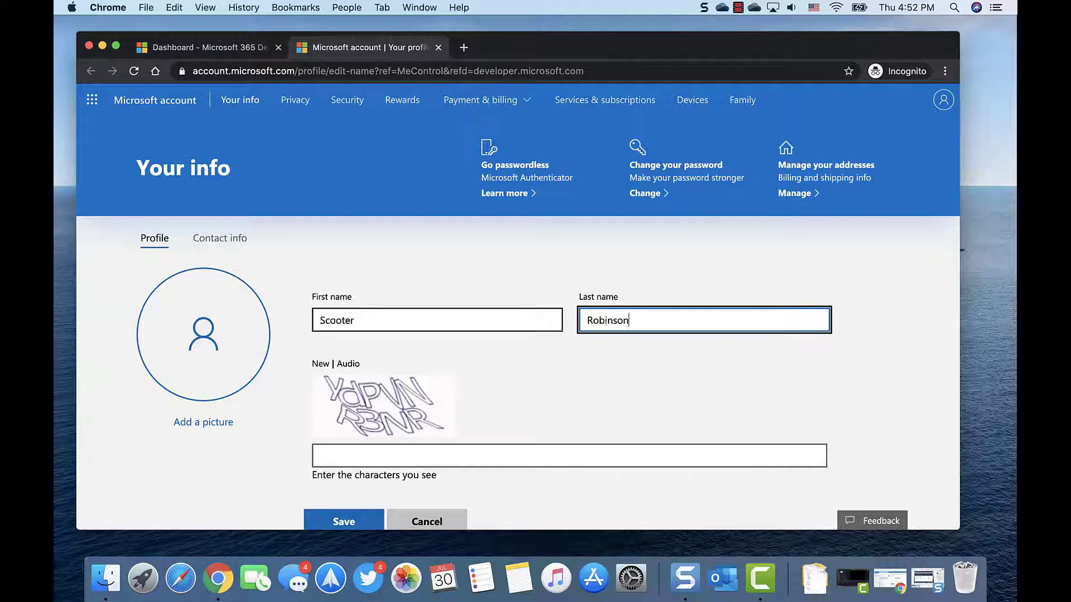
{"action": "key", "text": "Tab"}
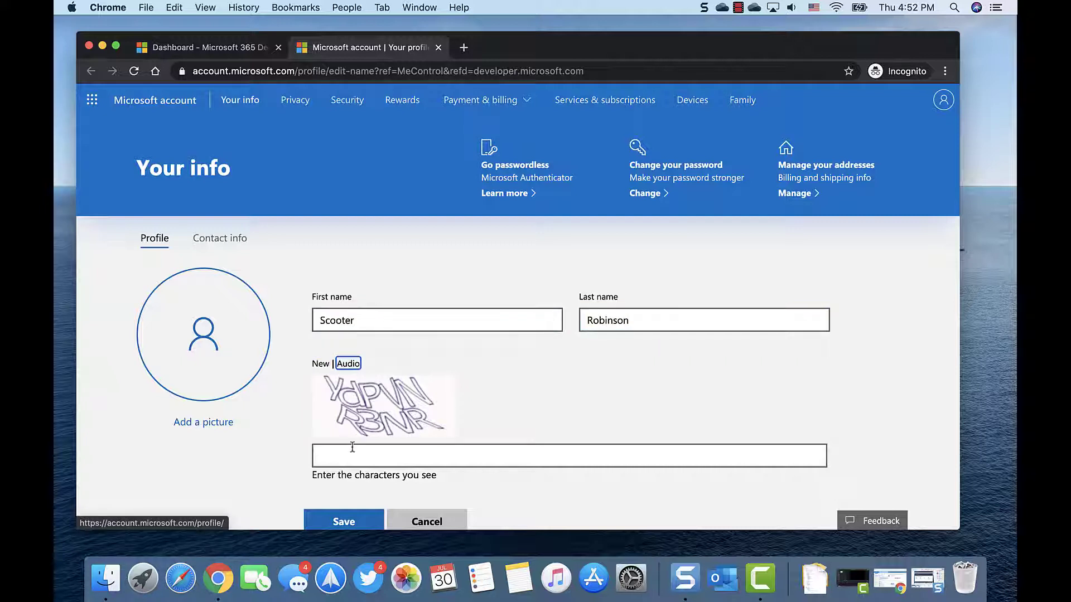
- Fill in the verification characters, save the profile, and check the displayed name
{"action": "left_click", "coordinate": [351, 451]}
{"action": "type", "text": "yd"}
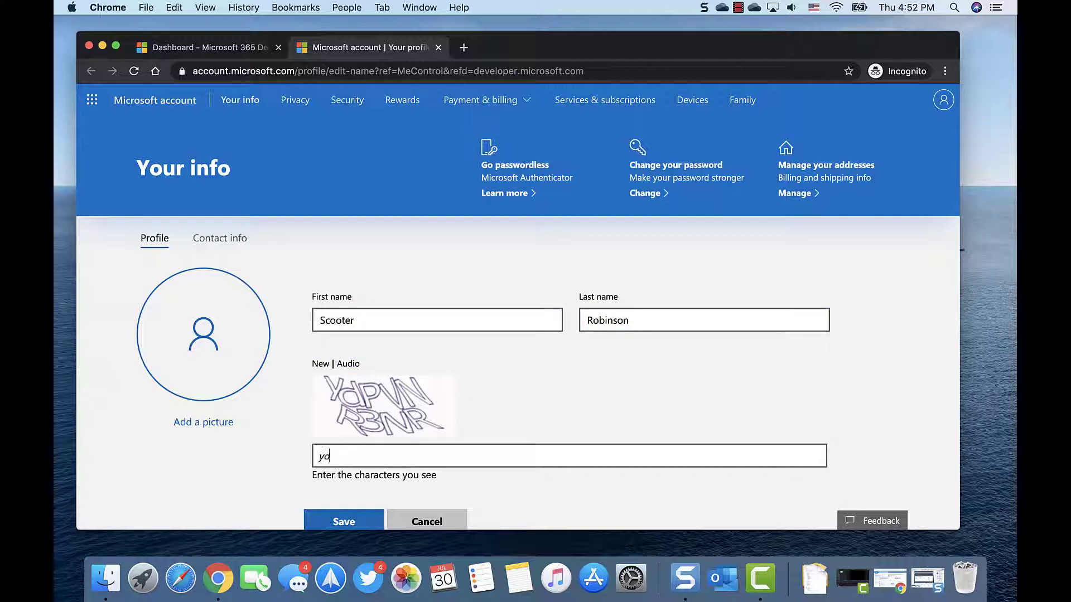
{"action": "type", "text": "pvnr3nr"}
{"action": "left_click", "coordinate": [355, 520]}
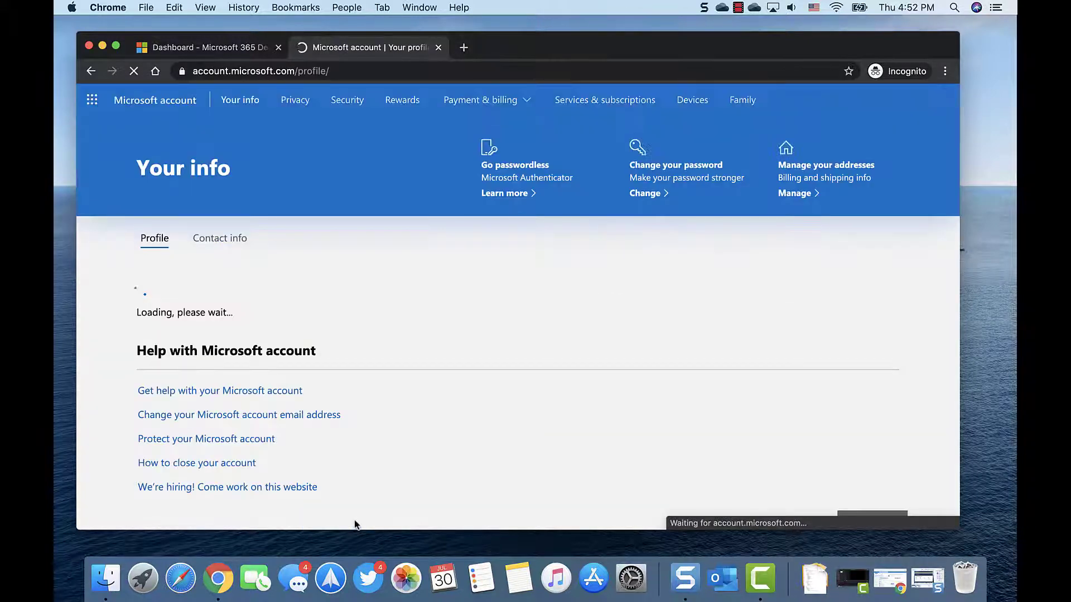
{"action": "scroll", "coordinate": [472, 421], "scroll_direction": "down", "scroll_amount": 3}
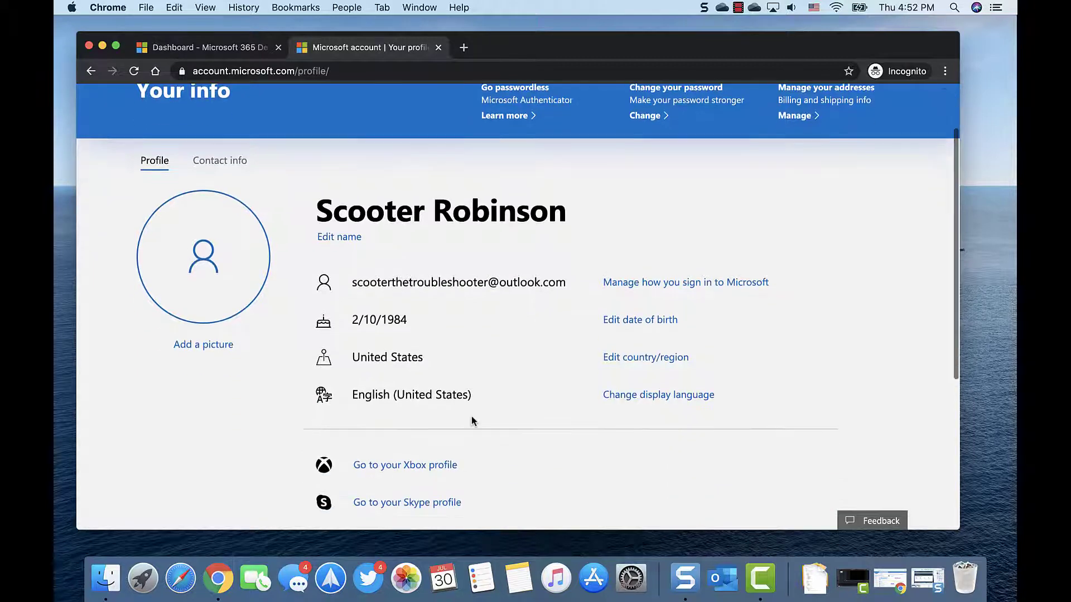
{"action": "scroll", "coordinate": [472, 420], "scroll_direction": "up", "scroll_amount": 3}
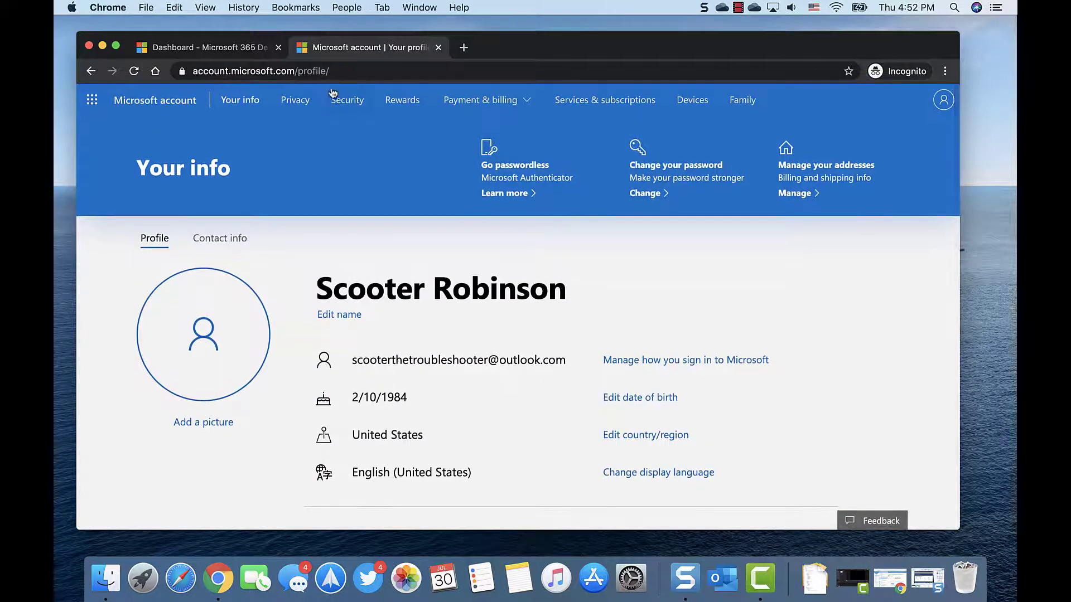
- Sign out of the Microsoft account from the Dev Center dashboard, then return to the Microsoft 365 area
{"action": "left_click", "coordinate": [248, 52]}
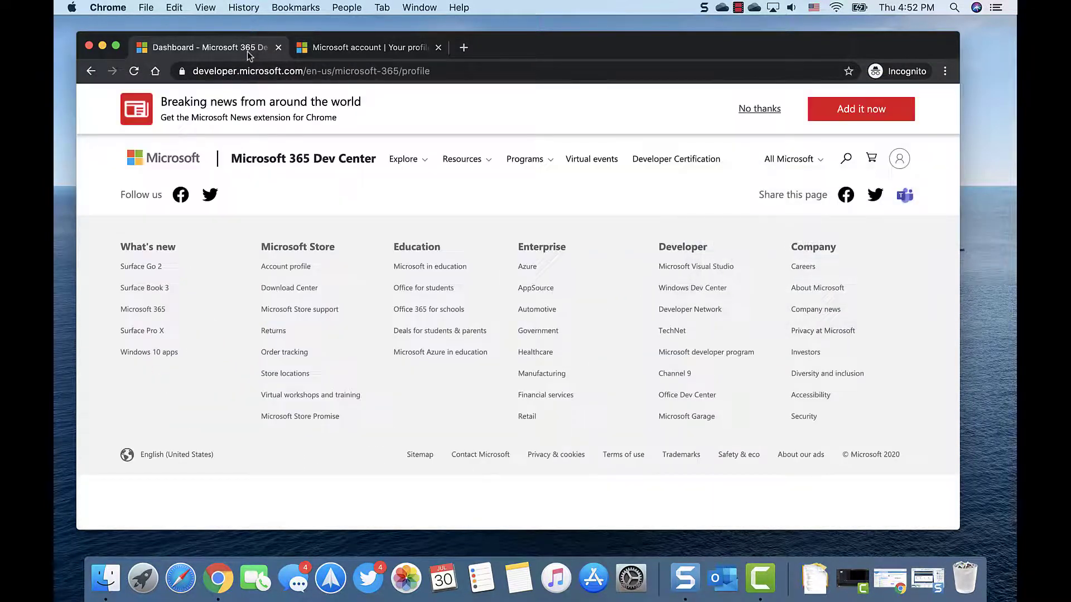
{"action": "left_click", "coordinate": [898, 162]}
{"action": "left_click", "coordinate": [898, 160]}
{"action": "left_click", "coordinate": [898, 161]}
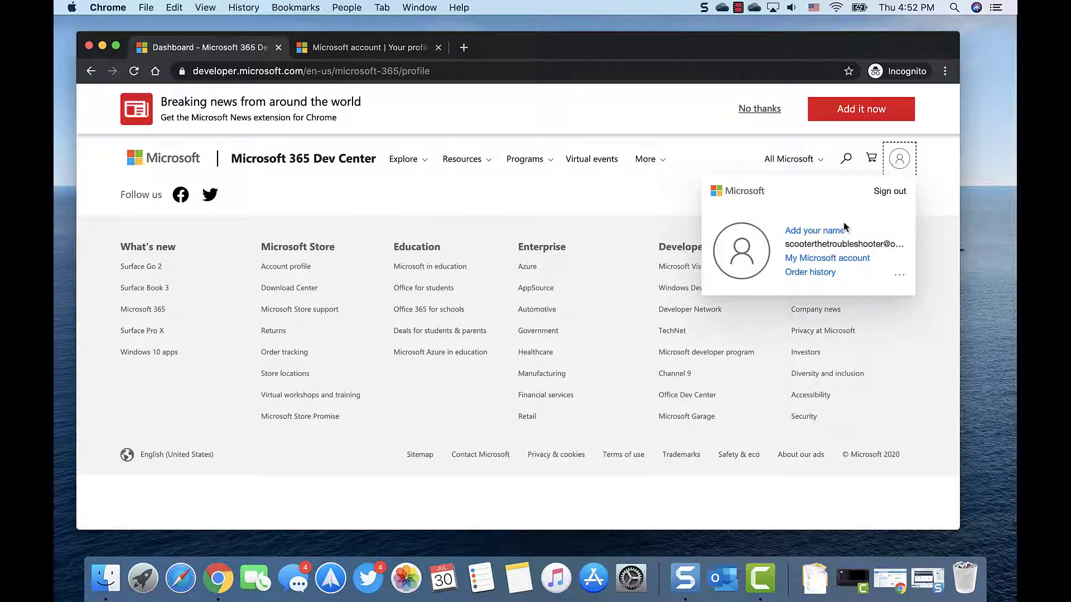
{"action": "left_click", "coordinate": [888, 192]}
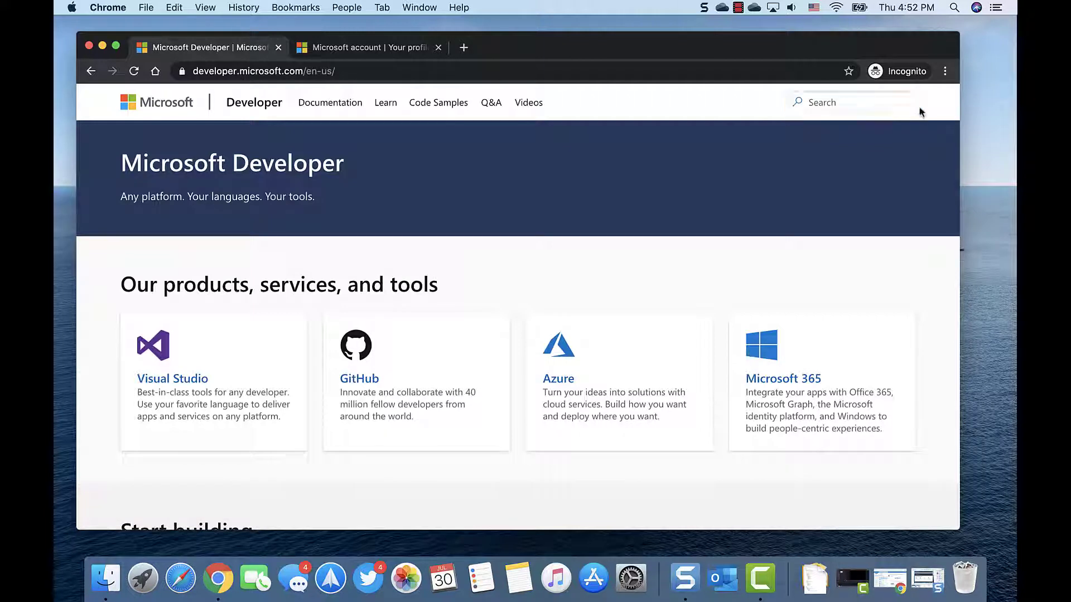
{"action": "left_click", "coordinate": [765, 344]}
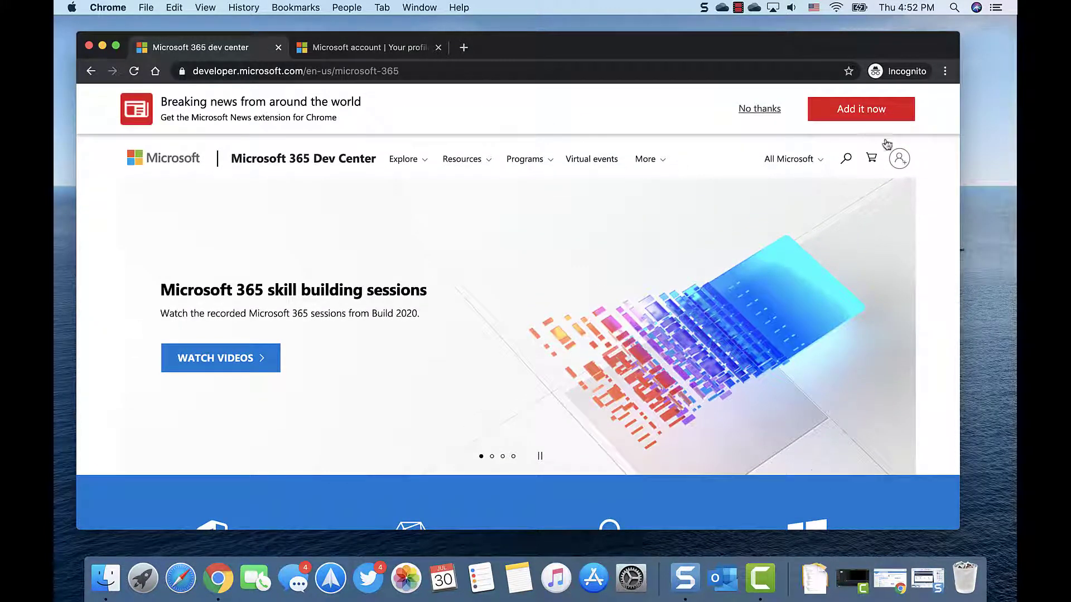
{"action": "left_click", "coordinate": [898, 159]}
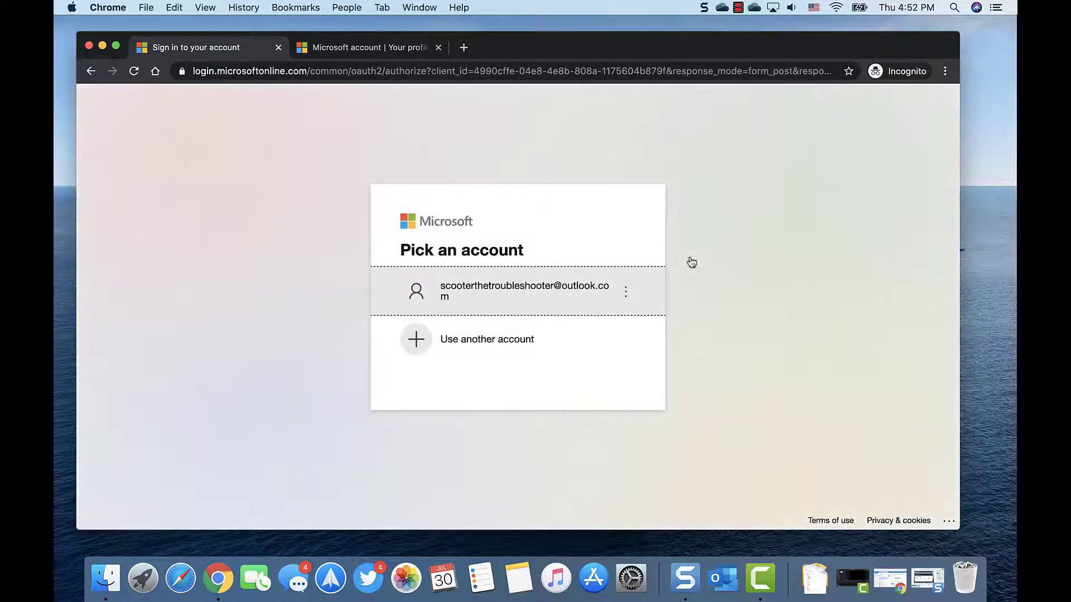
- Sign back in with the existing account and its password
{"action": "left_click", "coordinate": [574, 296]}
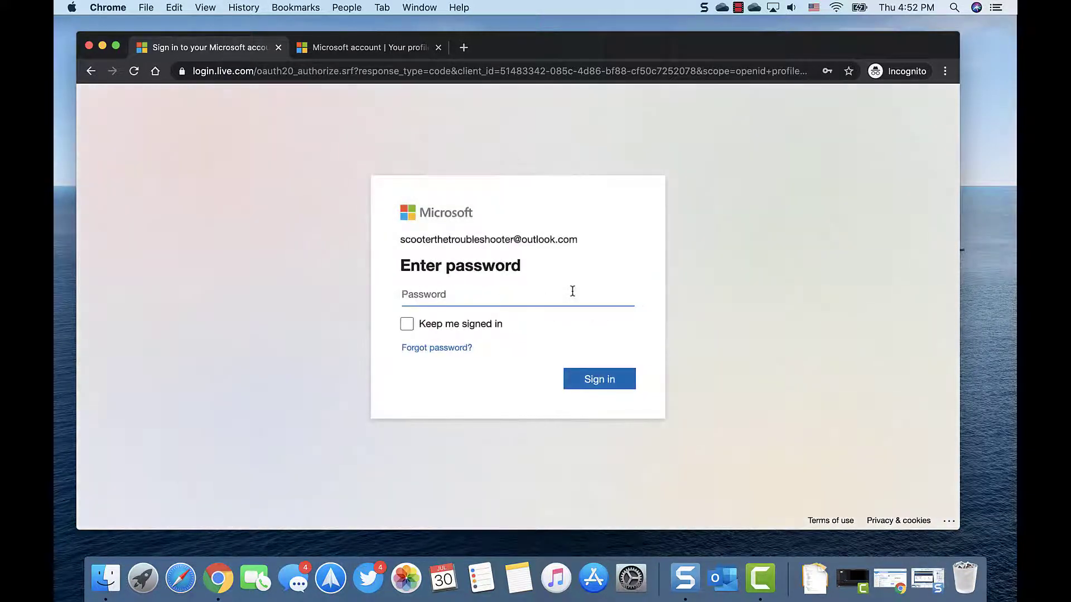
{"action": "left_click", "coordinate": [552, 296]}
{"action": "type", "text": "••••••••••"}
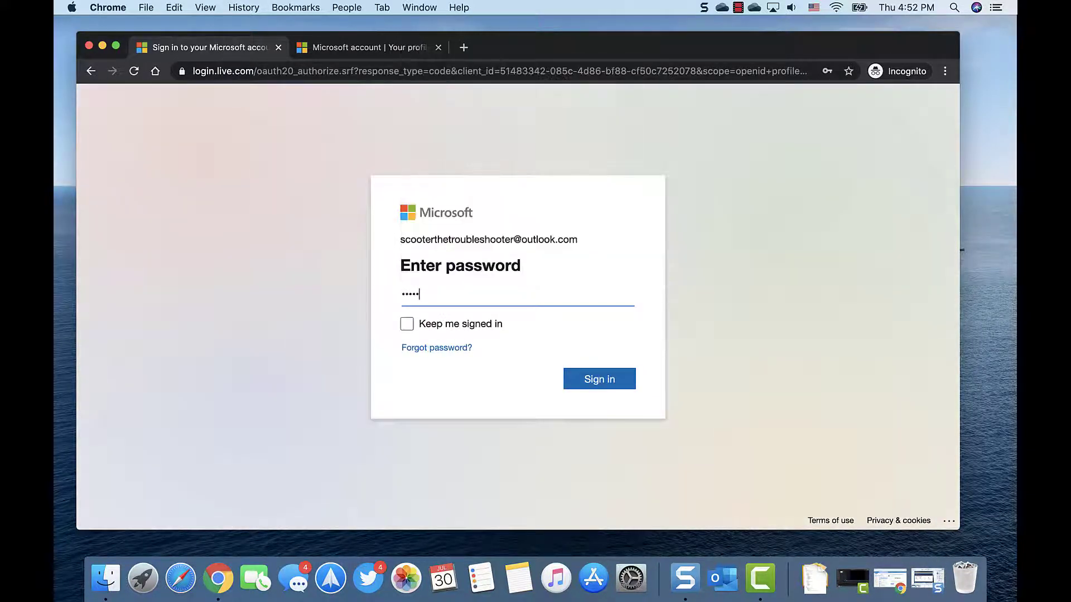
{"action": "key", "text": "Return"}
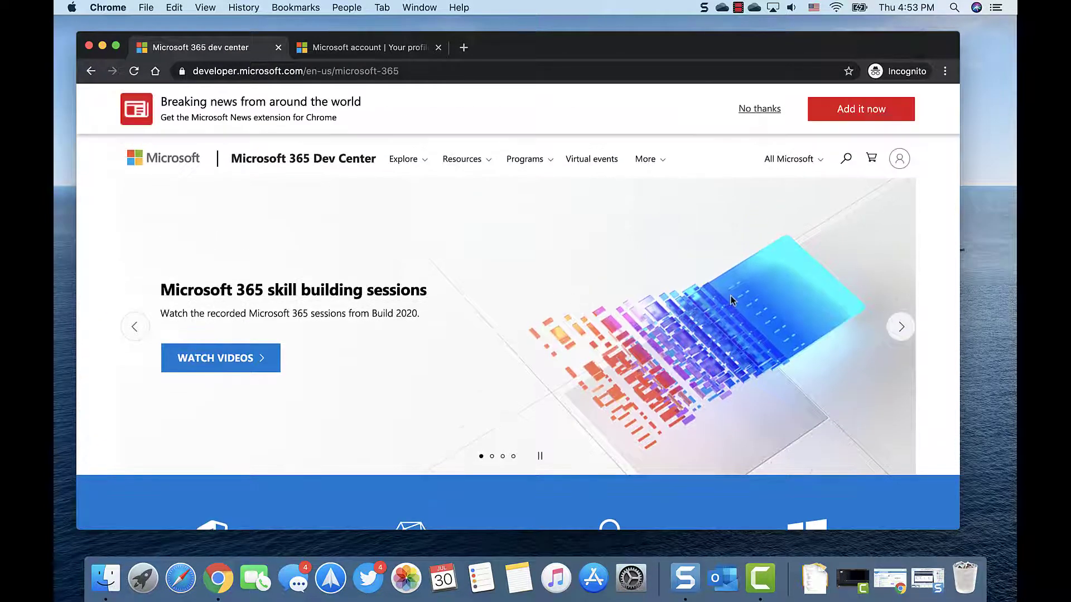
{"action": "left_click", "coordinate": [899, 167]}
- Go to Programs > Microsoft 365 Developer Program and start the signup
{"action": "left_click", "coordinate": [532, 162]}
{"action": "left_click", "coordinate": [528, 195]}
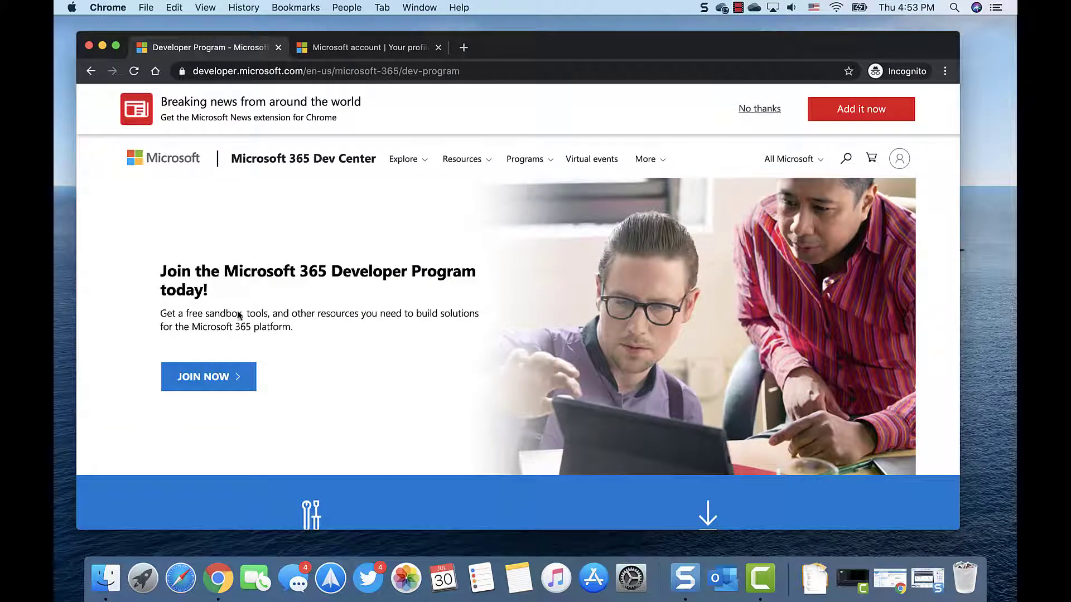
{"action": "left_click", "coordinate": [229, 367]}
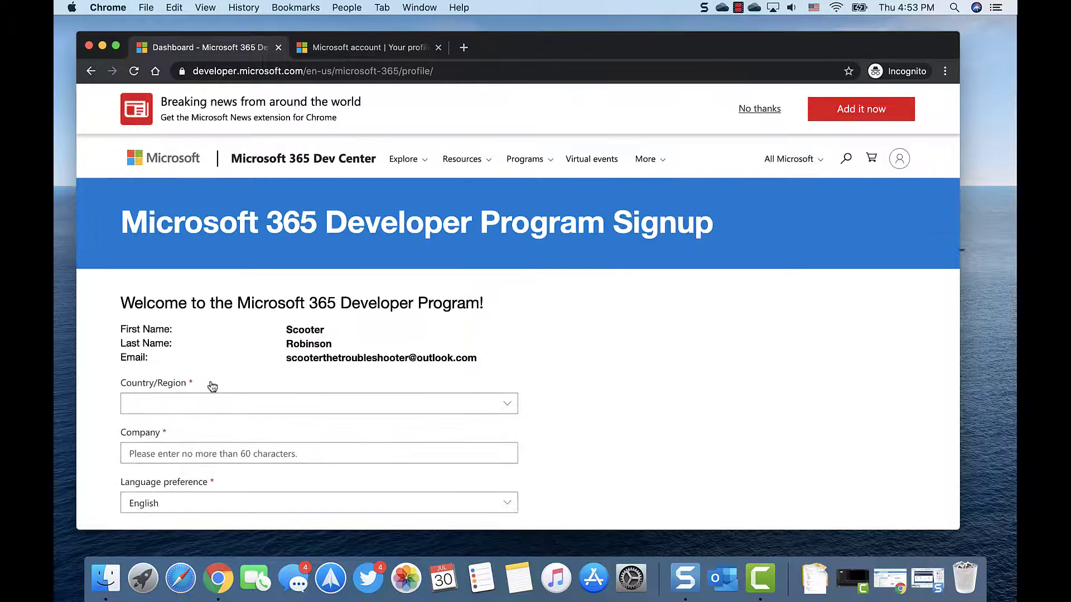
- Set Country/Region to United States and fill in the company name
{"action": "scroll", "coordinate": [210, 386], "scroll_direction": "down", "scroll_amount": 2}
{"action": "left_click", "coordinate": [228, 333]}
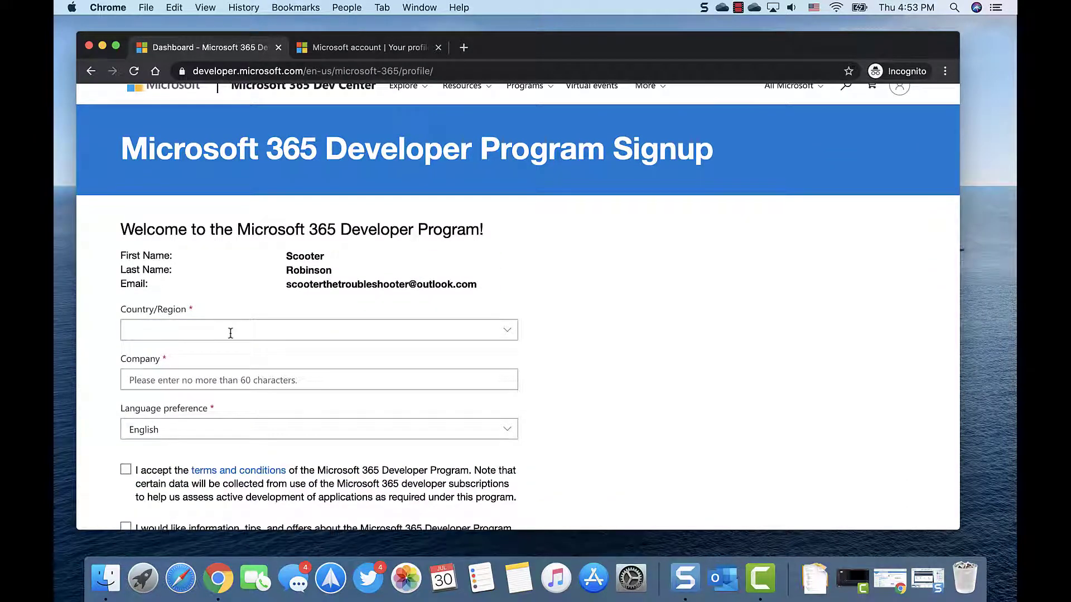
{"action": "type", "text": "Uni"}
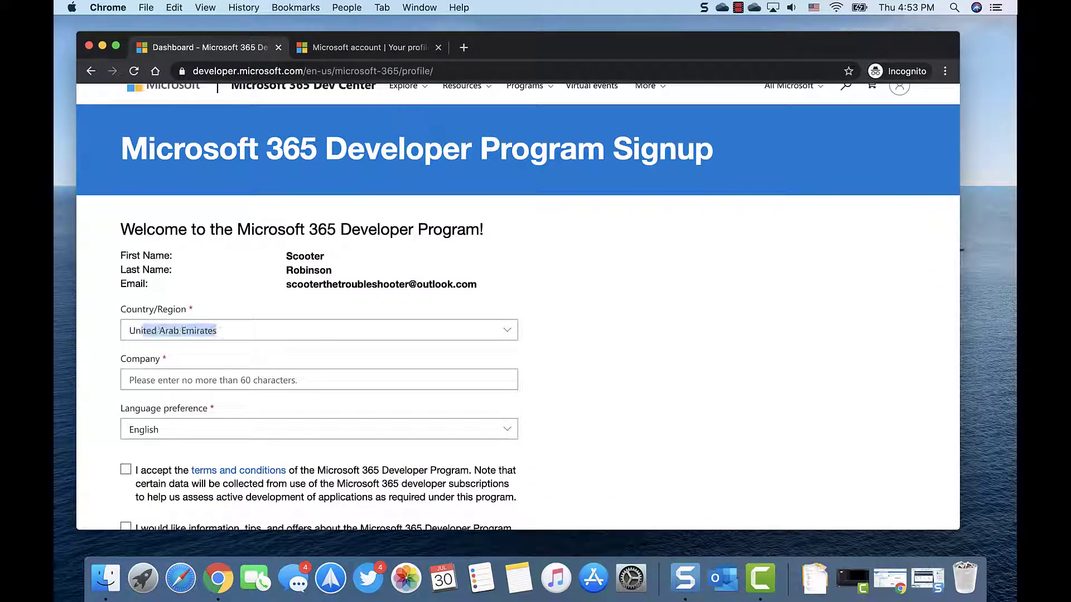
{"action": "type", "text": "ted St"}
{"action": "key", "text": "Tab"}
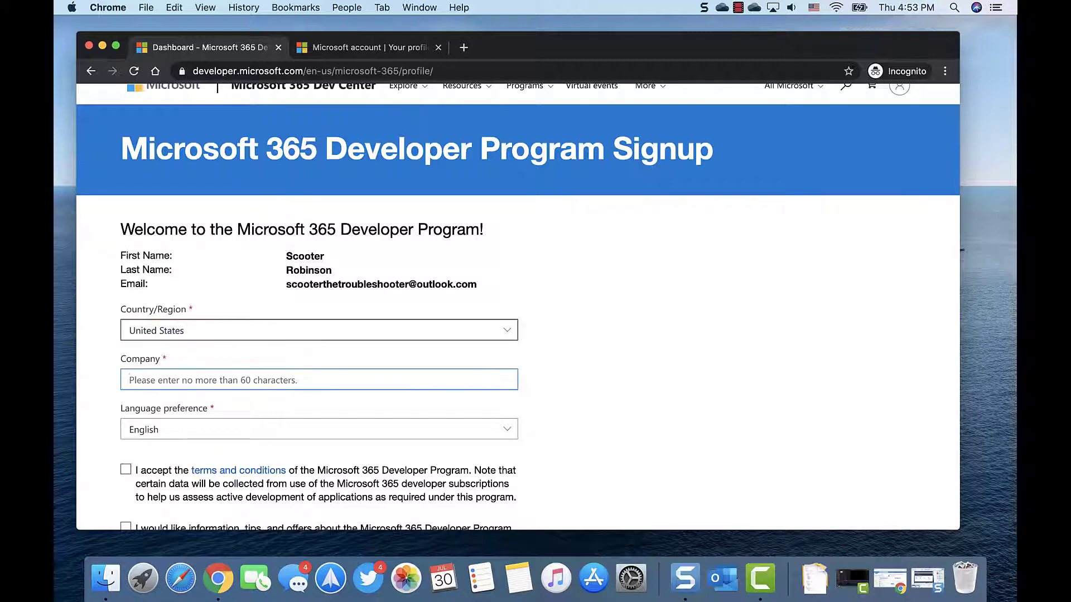
{"action": "type", "text": "Scoot"}
{"action": "key", "text": "Tab"}
{"action": "key", "text": "Tab"}
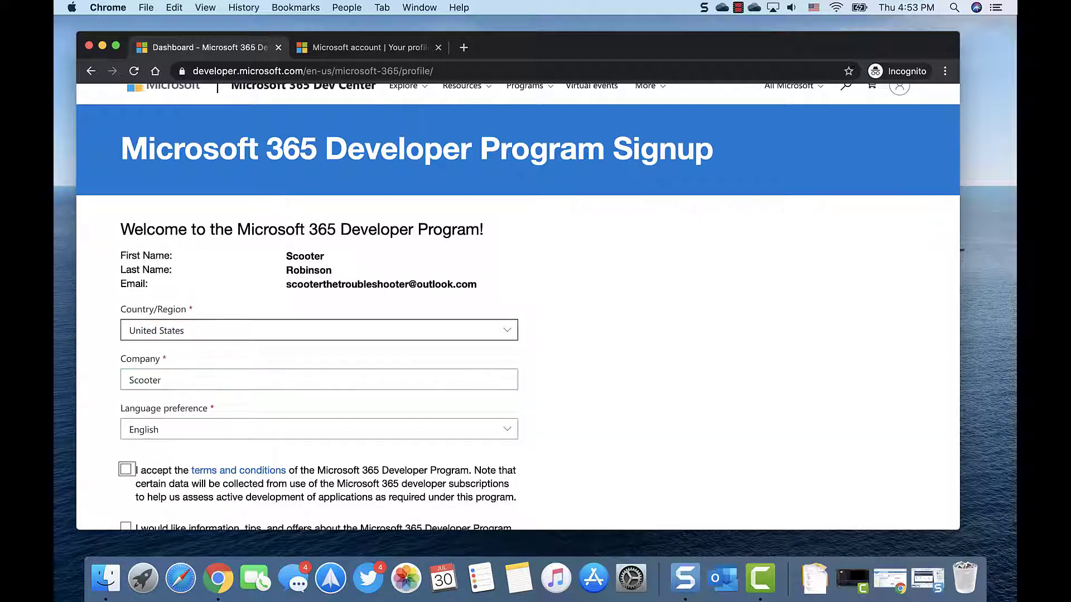
- Accept the terms, leave tips and offers unchecked, and continue to the preferences
{"action": "scroll", "coordinate": [214, 340], "scroll_direction": "down", "scroll_amount": 5}
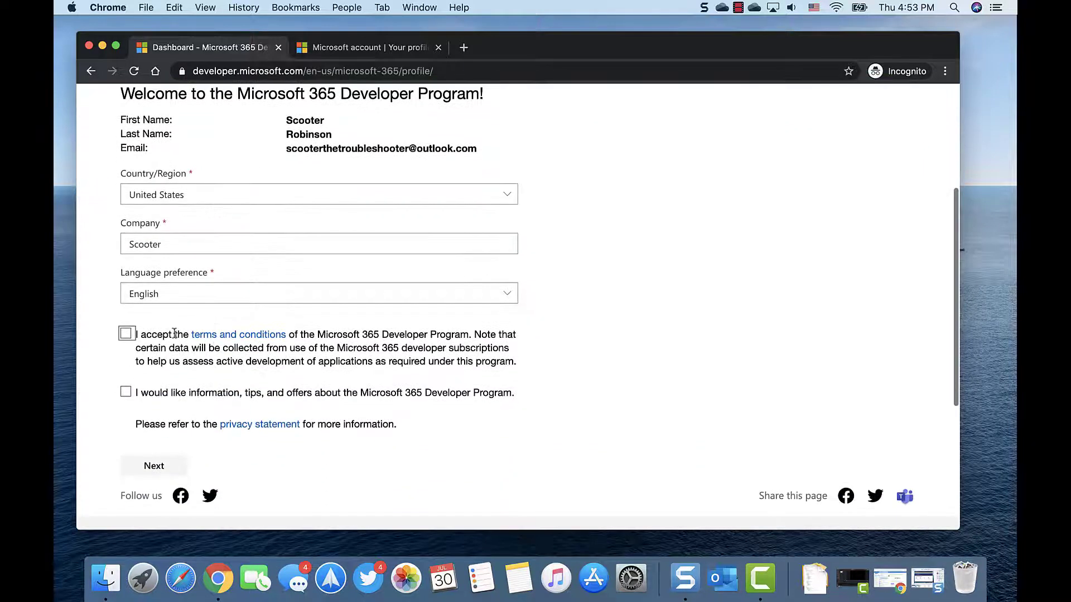
{"action": "left_click", "coordinate": [126, 335]}
{"action": "left_click", "coordinate": [126, 392]}
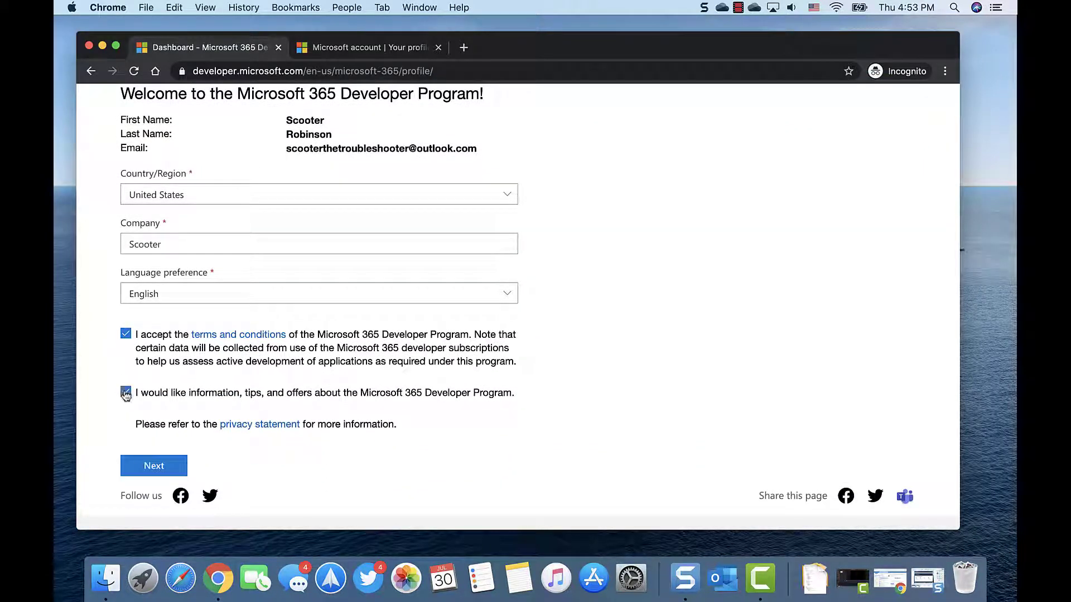
{"action": "left_click", "coordinate": [126, 393]}
{"action": "left_click", "coordinate": [151, 468]}
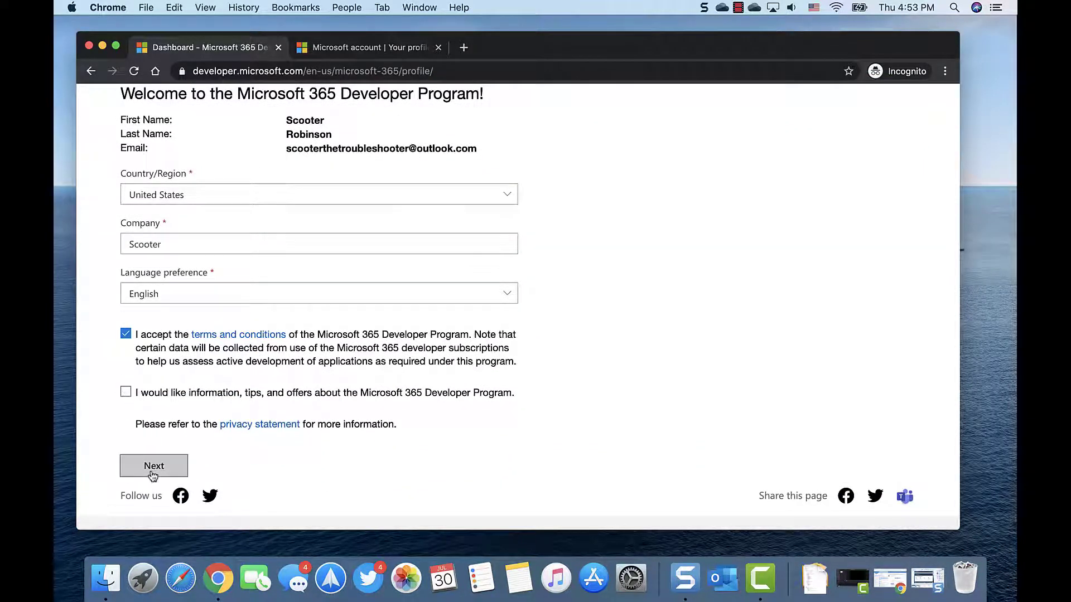
{"action": "left_click", "coordinate": [254, 362]}
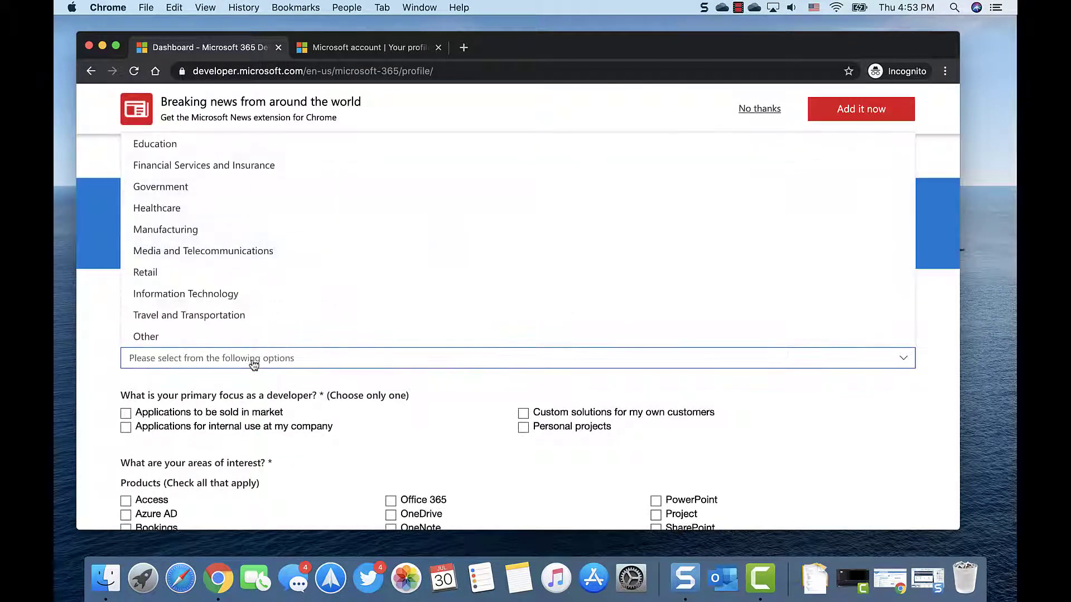
- Choose Information Technology industry and add Office 365, Microsoft Teams and JavaScript interests
{"action": "left_click", "coordinate": [239, 295]}
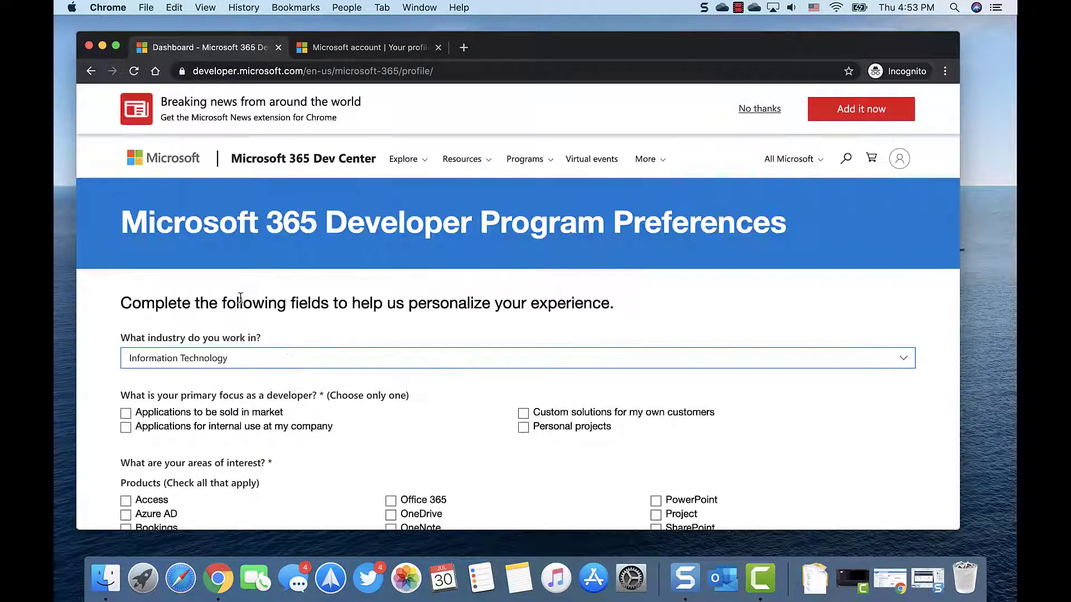
{"action": "scroll", "coordinate": [328, 410], "scroll_direction": "down", "scroll_amount": 5}
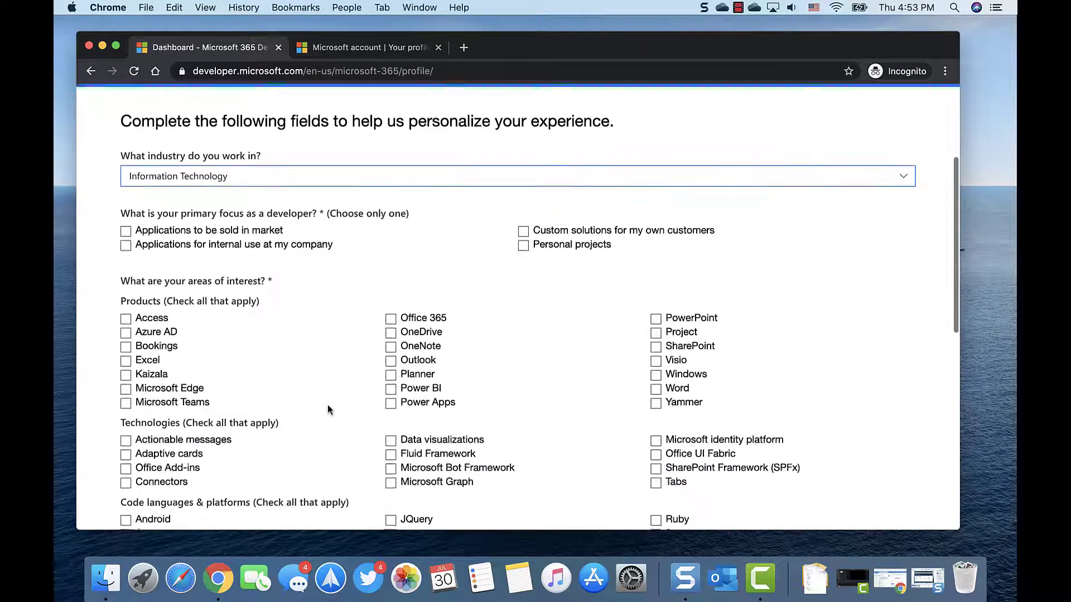
{"action": "left_click", "coordinate": [390, 289]}
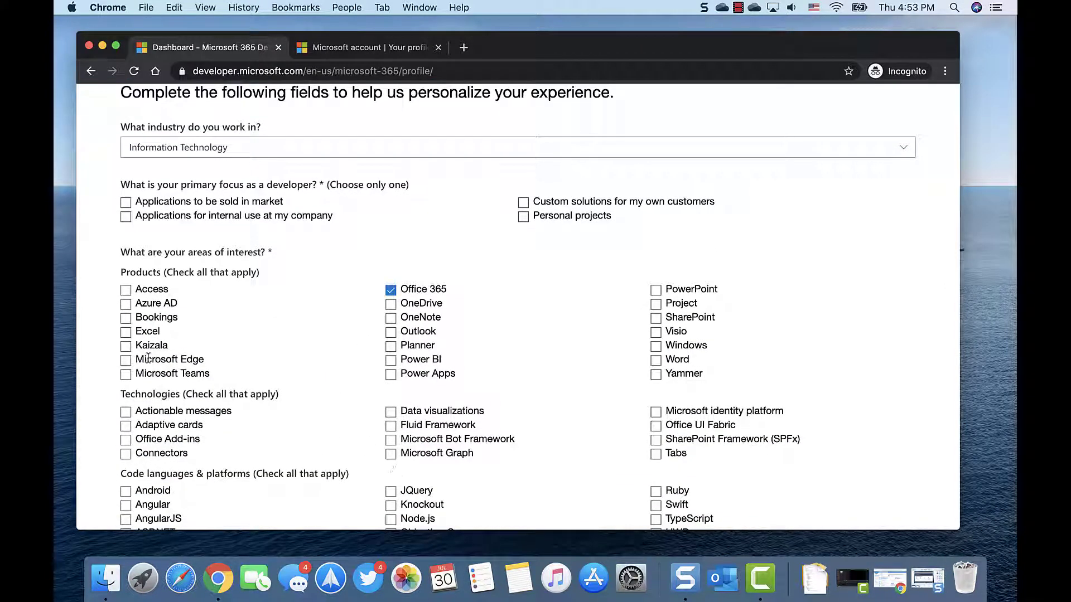
{"action": "left_click", "coordinate": [127, 375]}
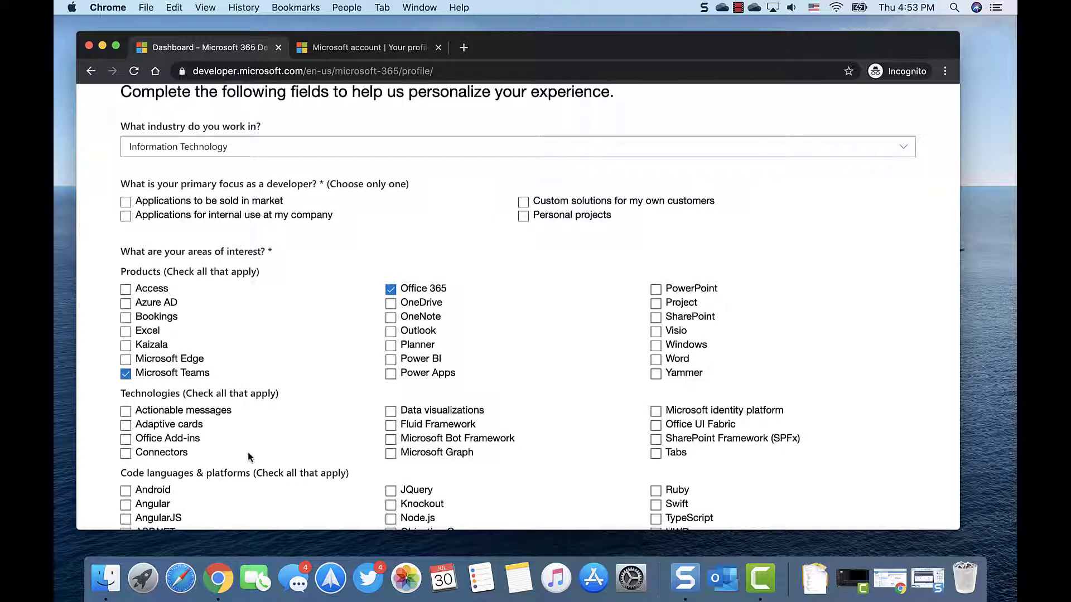
{"action": "scroll", "coordinate": [248, 451], "scroll_direction": "down", "scroll_amount": 5}
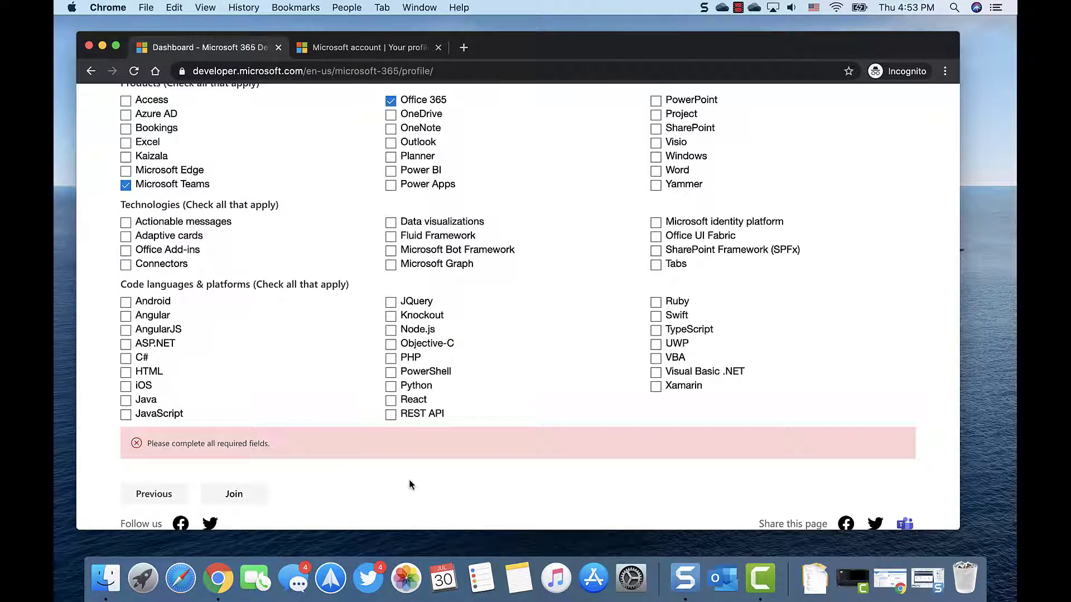
{"action": "left_click", "coordinate": [128, 416]}
- Add Microsoft Graph, Users and Groups, pick Personal projects as focus, and join
{"action": "left_click", "coordinate": [390, 266]}
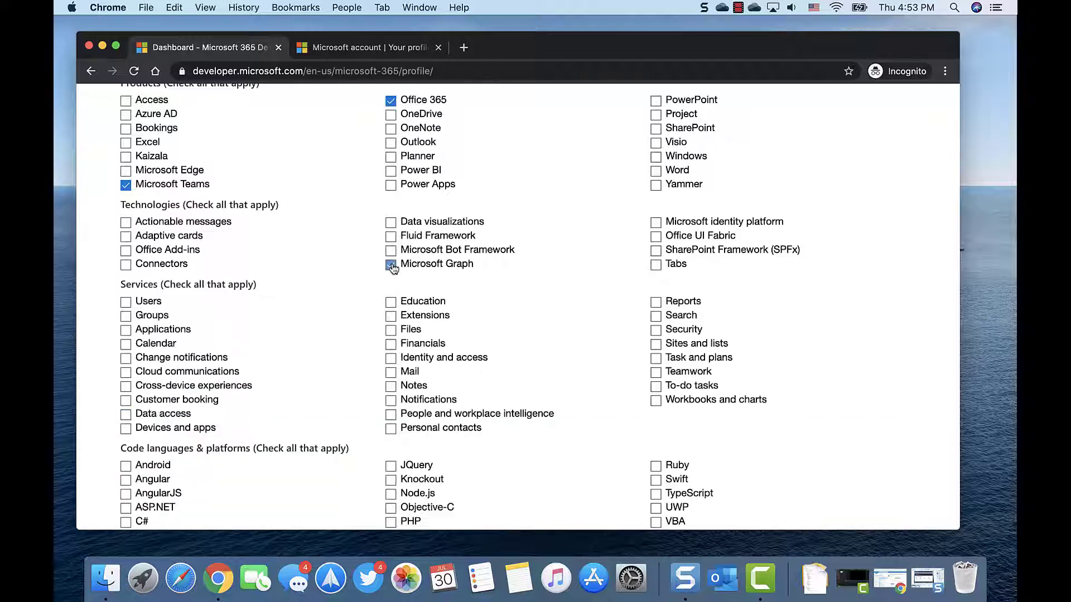
{"action": "scroll", "coordinate": [314, 412], "scroll_direction": "down", "scroll_amount": 2}
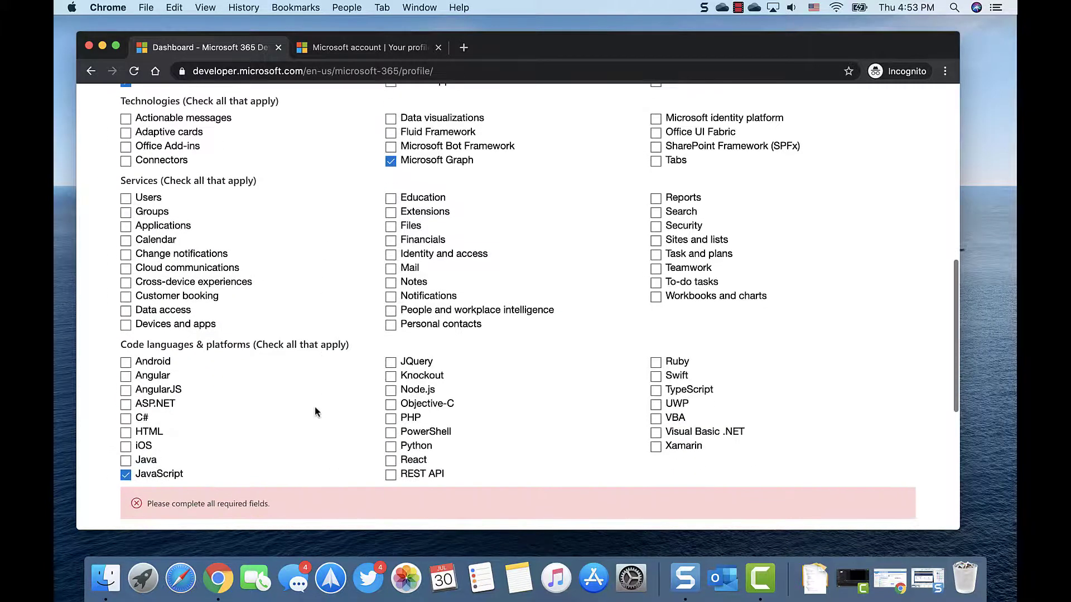
{"action": "left_click", "coordinate": [126, 199]}
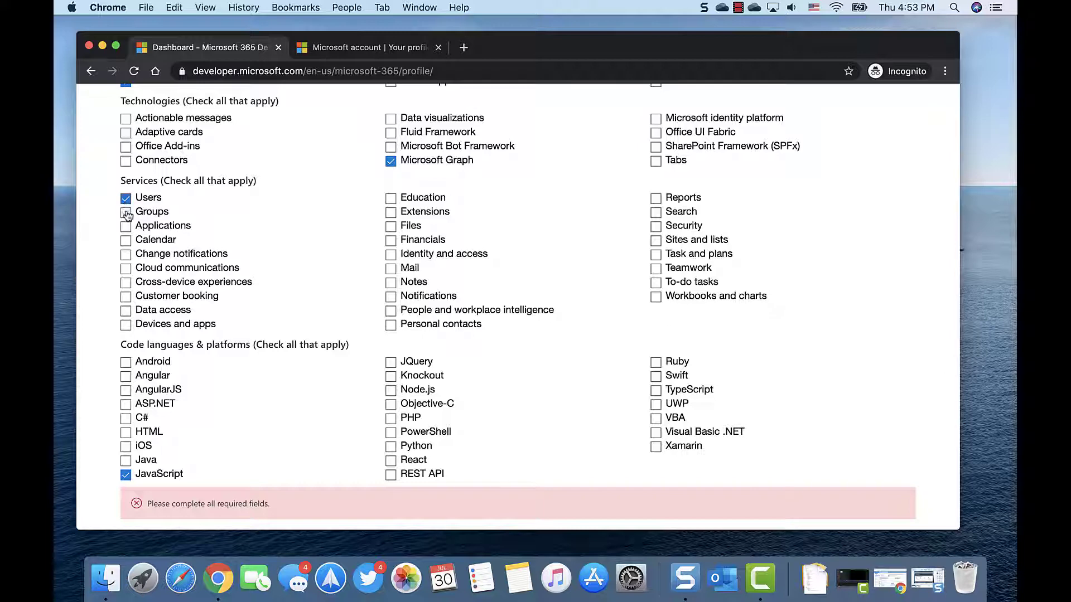
{"action": "left_click", "coordinate": [125, 212]}
{"action": "scroll", "coordinate": [155, 429], "scroll_direction": "down", "scroll_amount": 4}
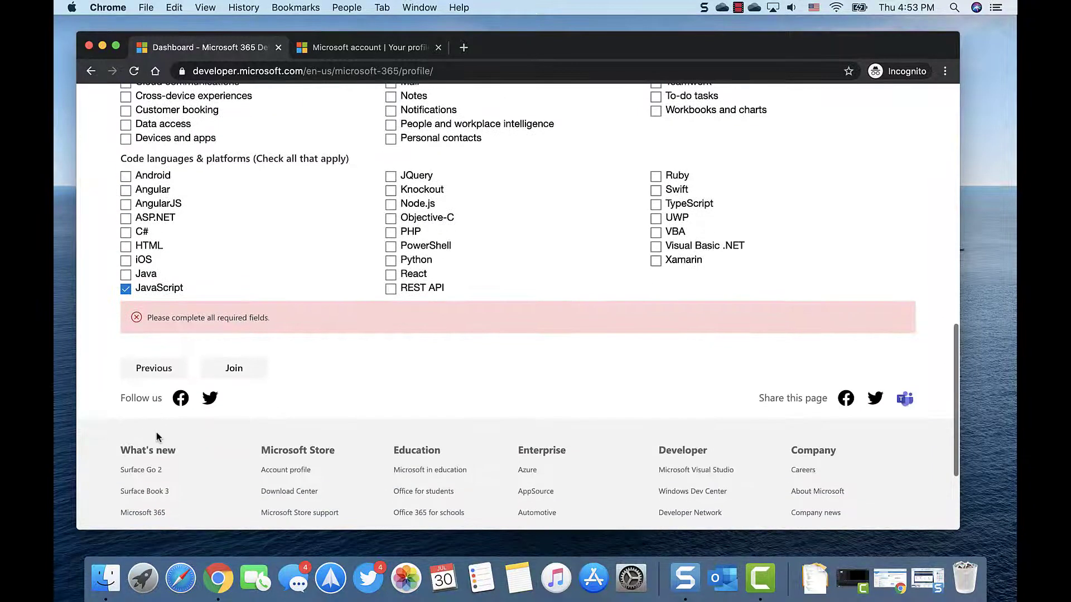
{"action": "left_click", "coordinate": [236, 369]}
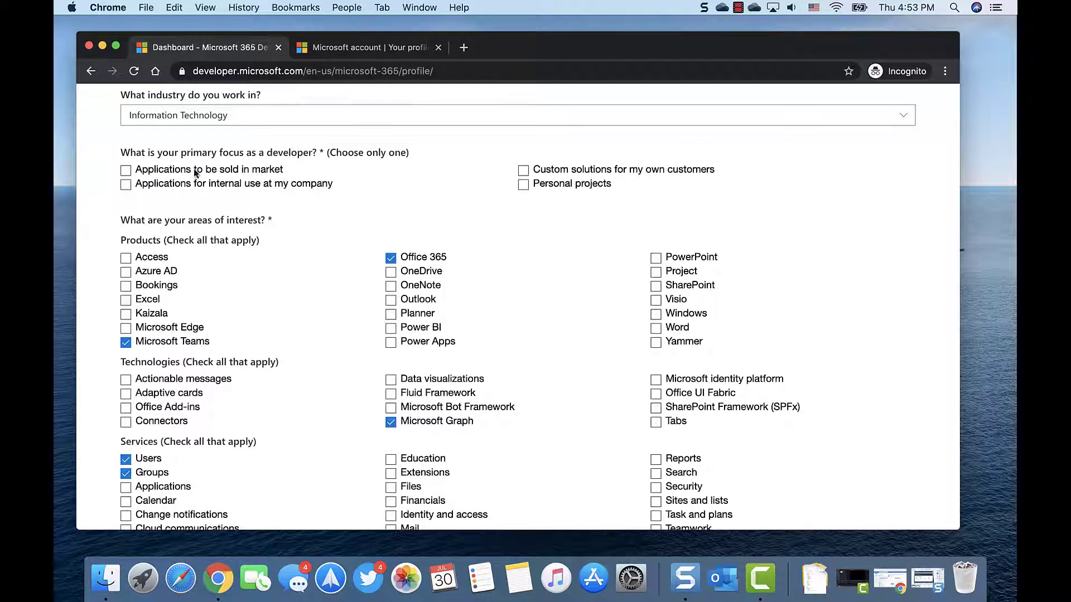
{"action": "left_click", "coordinate": [523, 186]}
{"action": "scroll", "coordinate": [423, 234], "scroll_direction": "down", "scroll_amount": 15}
{"action": "left_click", "coordinate": [245, 222]}
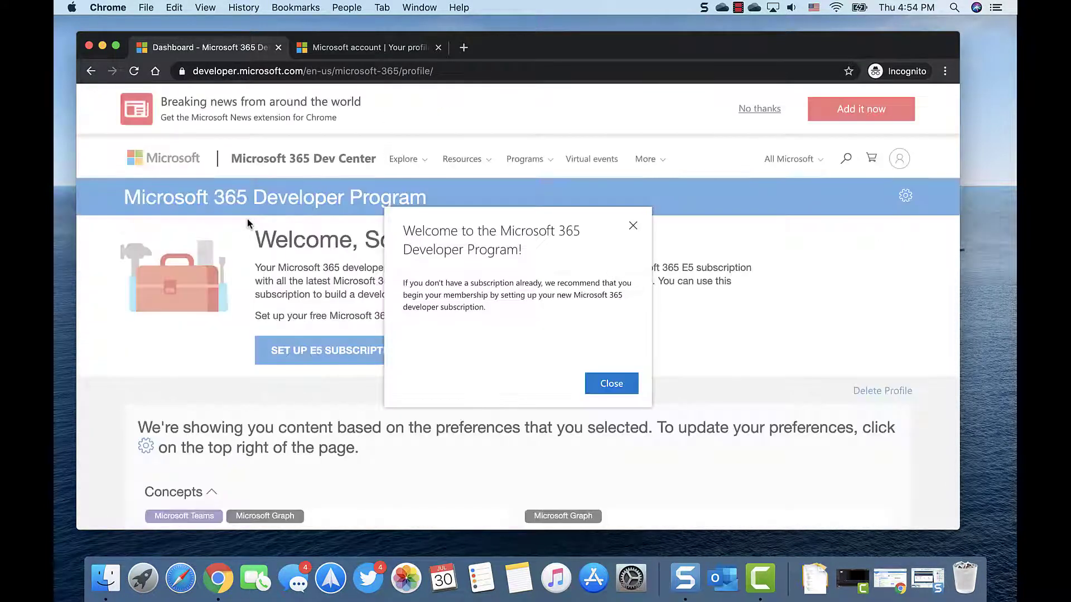
- Dismiss the welcome message, begin the E5 subscription setup, and enter username and domain
{"action": "left_click", "coordinate": [610, 385]}
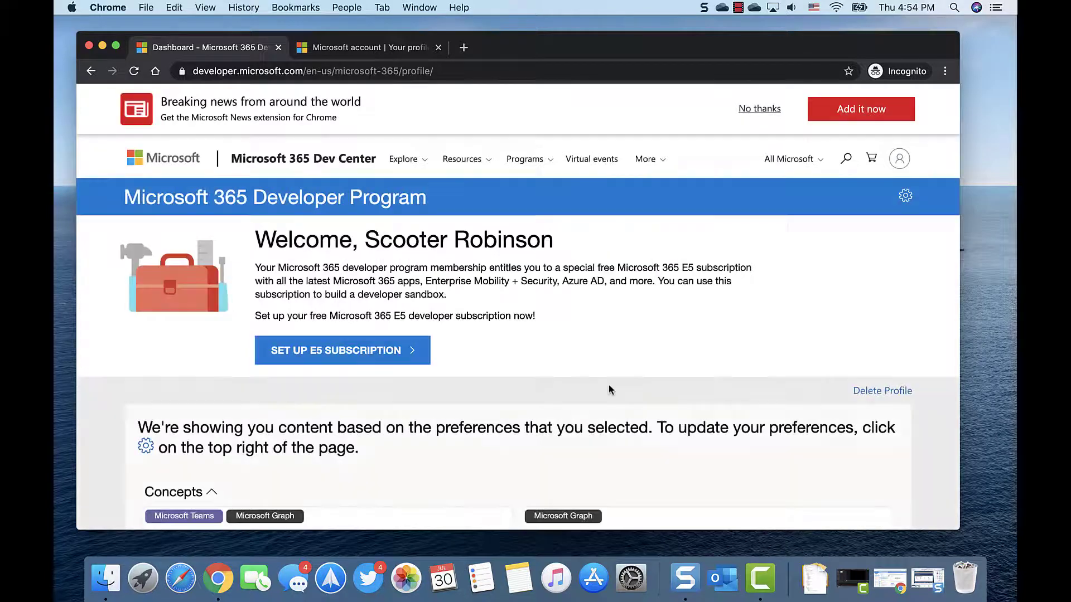
{"action": "left_click", "coordinate": [372, 357]}
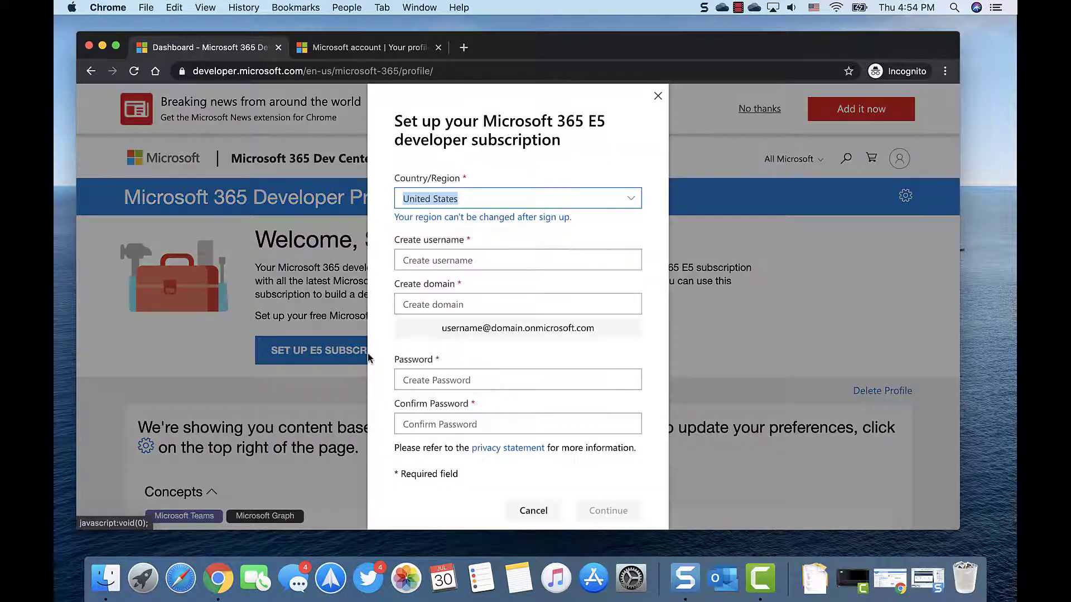
{"action": "left_click", "coordinate": [483, 260]}
{"action": "type", "text": "s"}
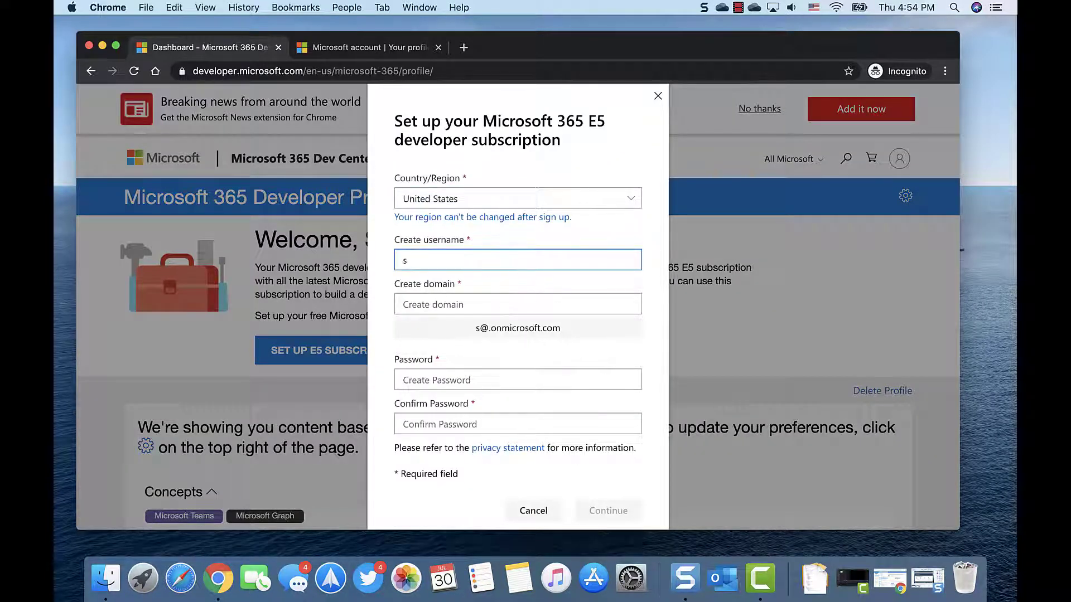
{"action": "type", "text": "cooter"}
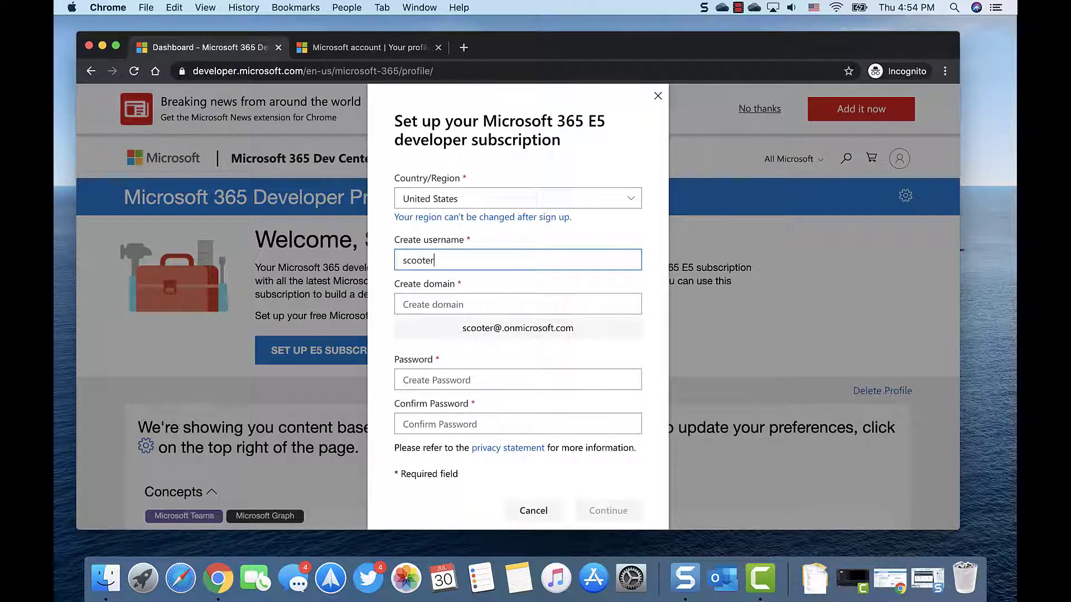
{"action": "key", "text": "Tab"}
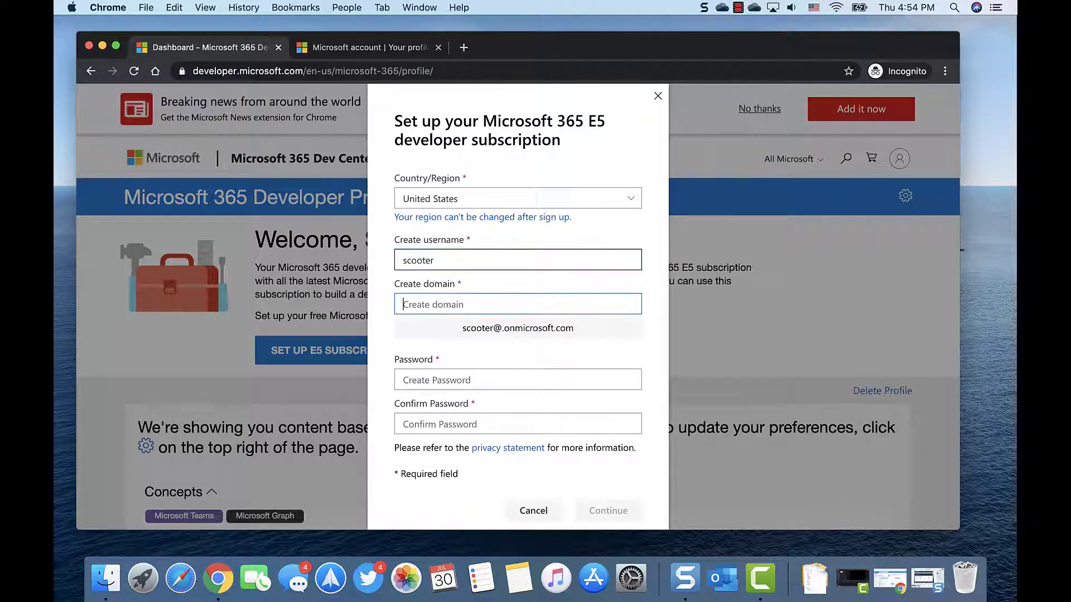
{"action": "type", "text": "scooter"}
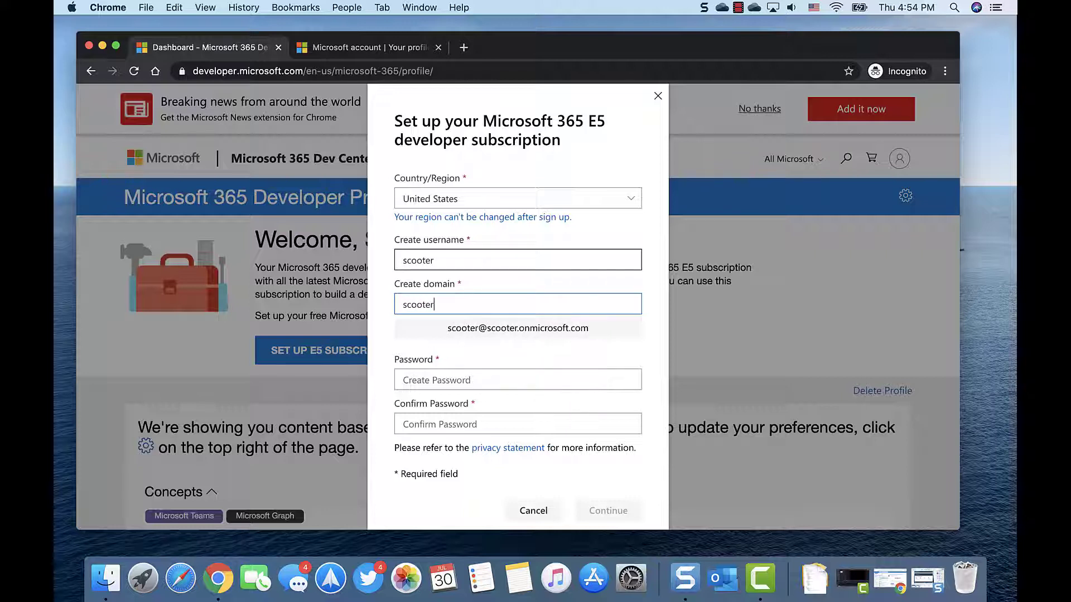
{"action": "key", "text": "Tab"}
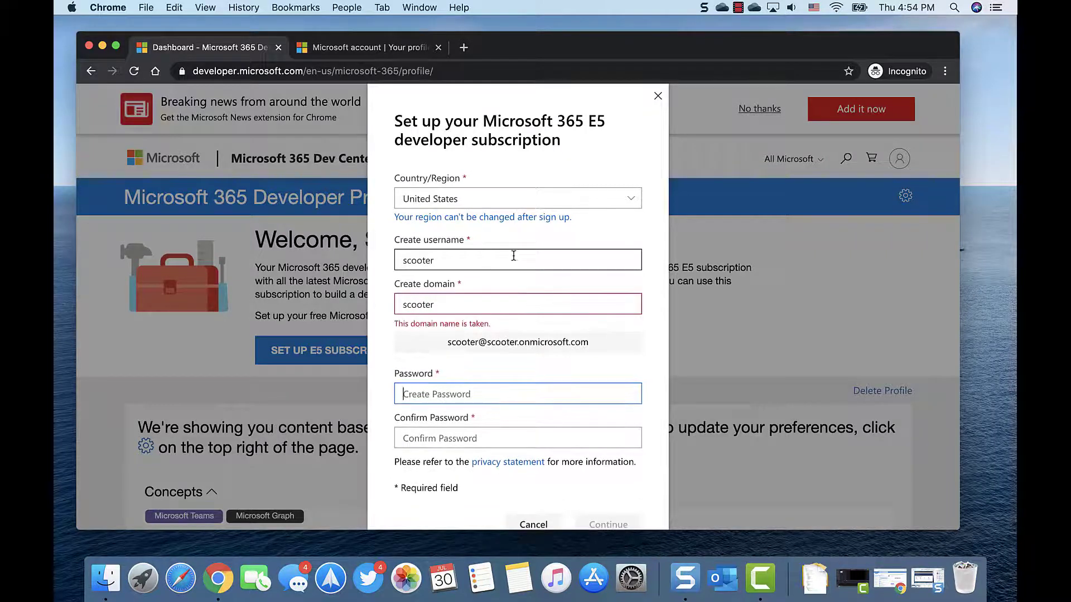
- Change the taken domain to an available one and enter and confirm the password
{"action": "left_click", "coordinate": [461, 305]}
{"action": "type", "text": "TT"}
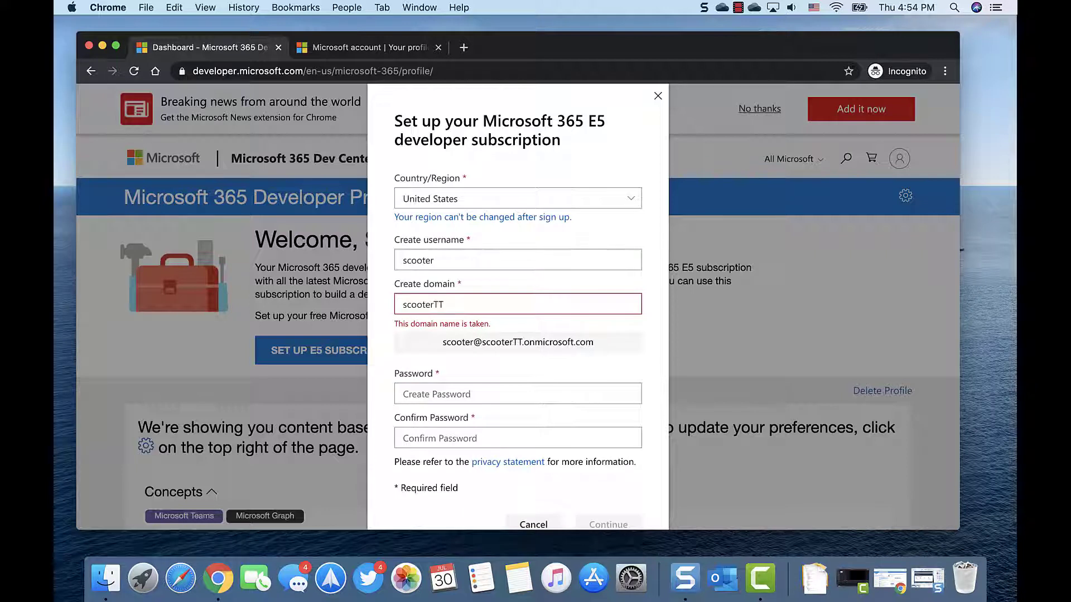
{"action": "key", "text": "Tab"}
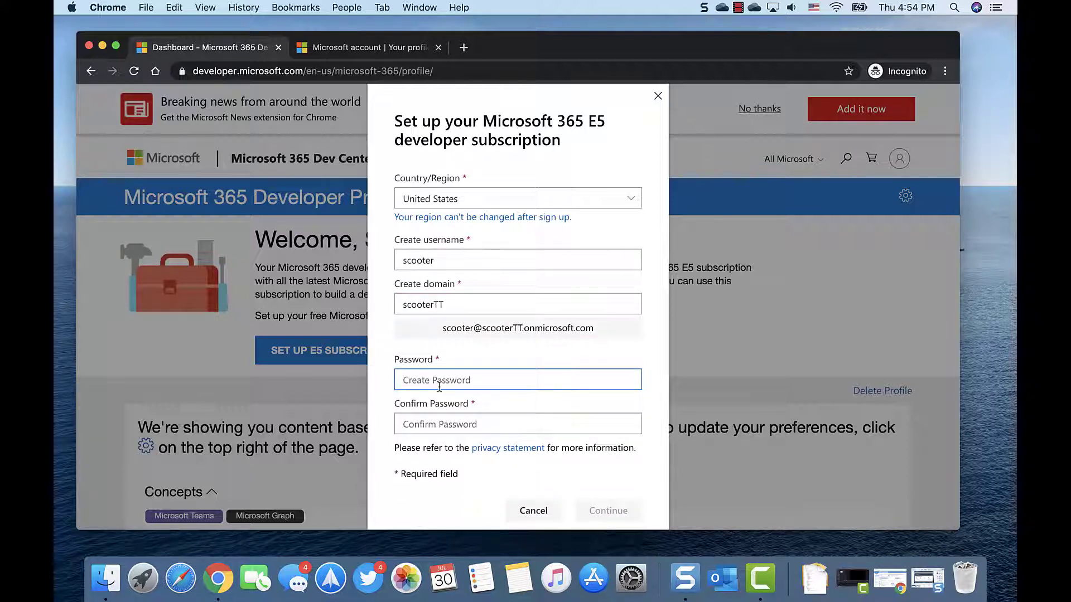
{"action": "type", "text": "P•••••••••"}
{"action": "key", "text": "Tab"}
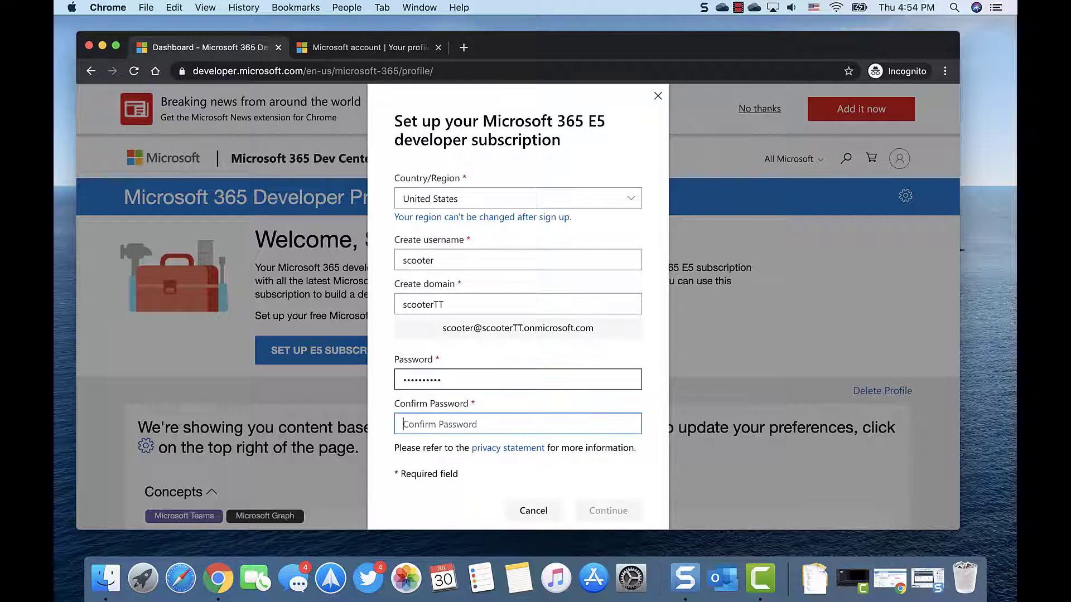
{"action": "type", "text": "•••••••••"}
- Submit the E5 subscription details and begin entering the security phone number
{"action": "scroll", "coordinate": [510, 466], "scroll_direction": "down", "scroll_amount": 2}
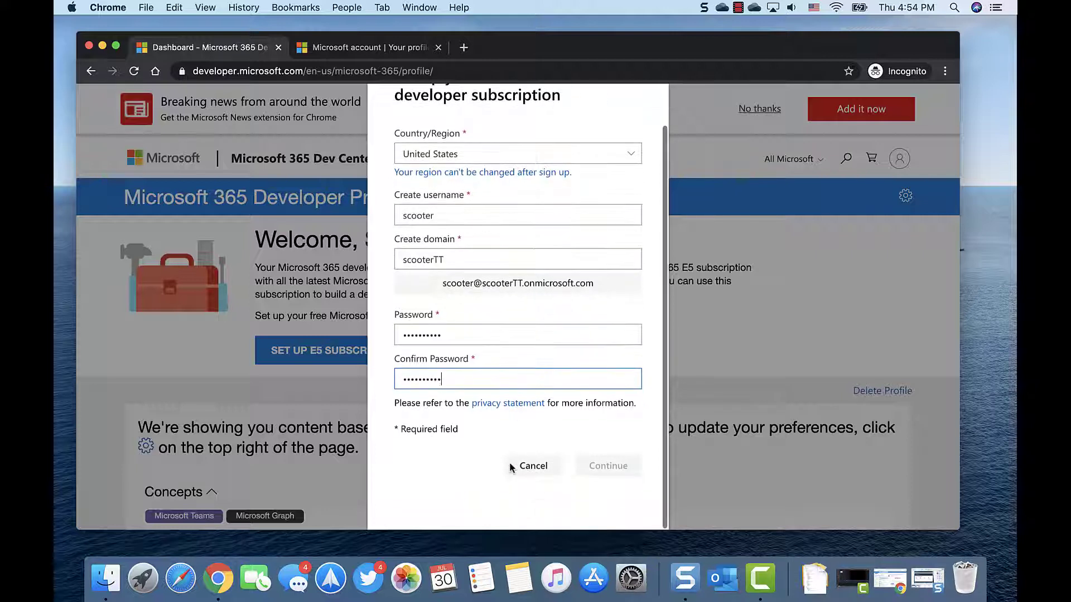
{"action": "left_click", "coordinate": [608, 468]}
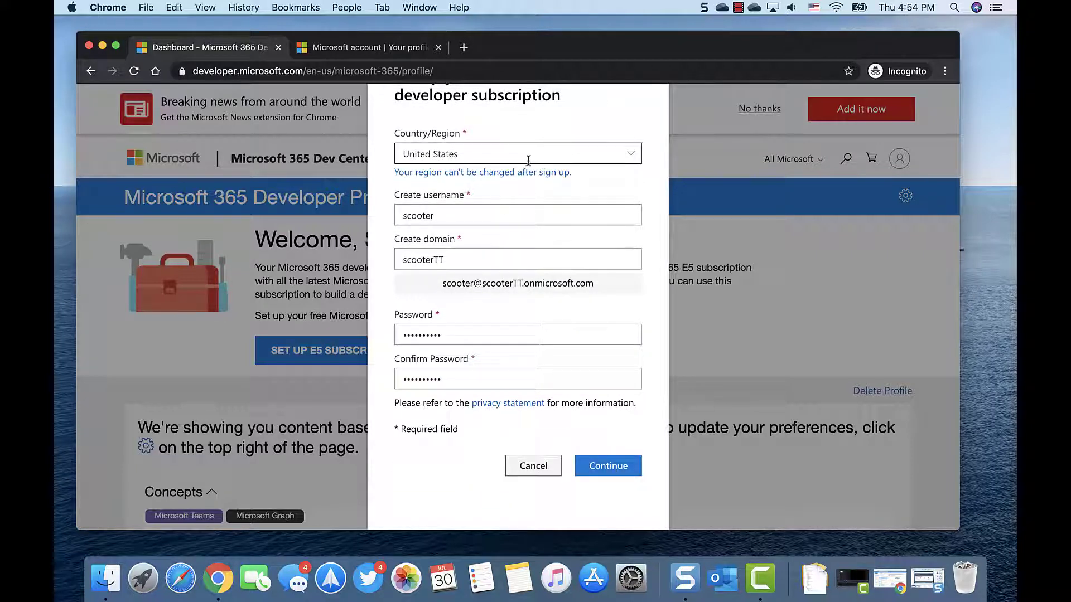
{"action": "scroll", "coordinate": [530, 167], "scroll_direction": "up", "scroll_amount": 2}
{"action": "scroll", "coordinate": [514, 210], "scroll_direction": "down", "scroll_amount": 2}
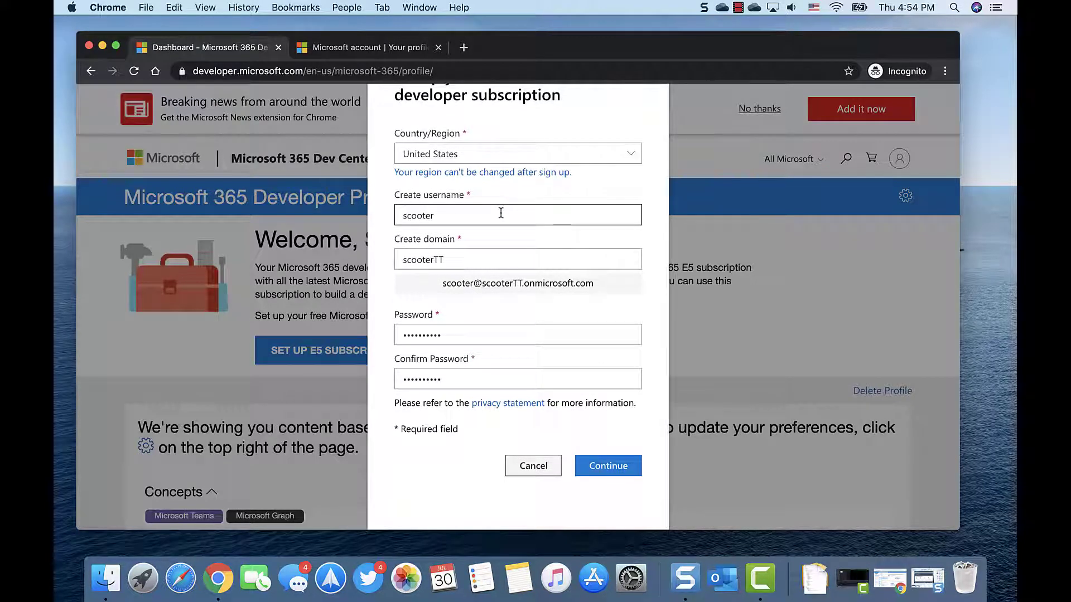
{"action": "left_click", "coordinate": [605, 467]}
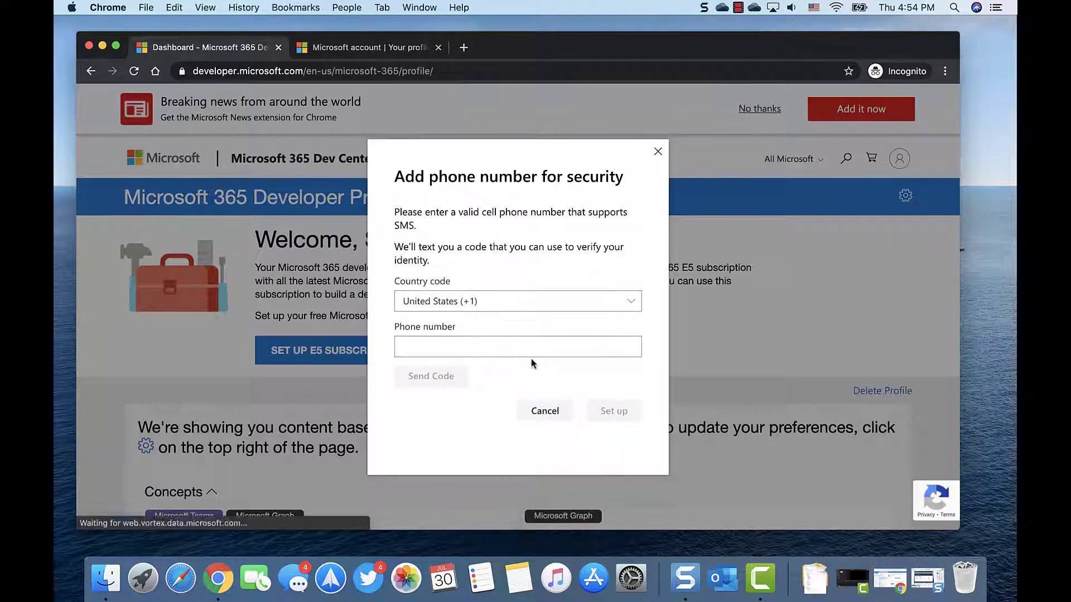
{"action": "left_click", "coordinate": [530, 351]}
- Verify the security phone with the texted code and set up the E5 subscription
{"action": "type", "text": "***"}
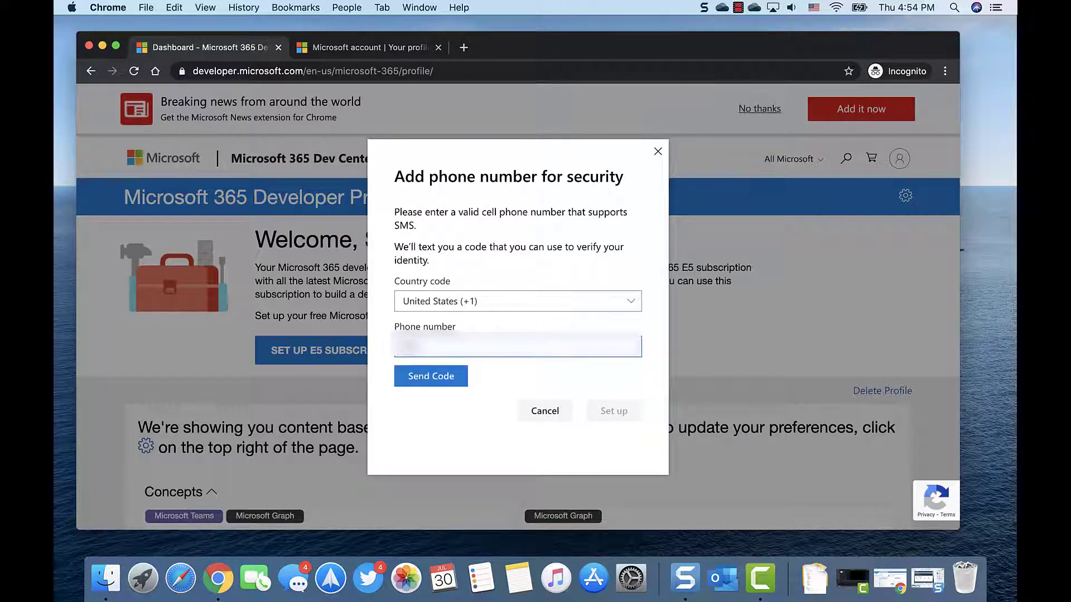
{"action": "type", "text": "******"}
{"action": "left_click", "coordinate": [444, 375]}
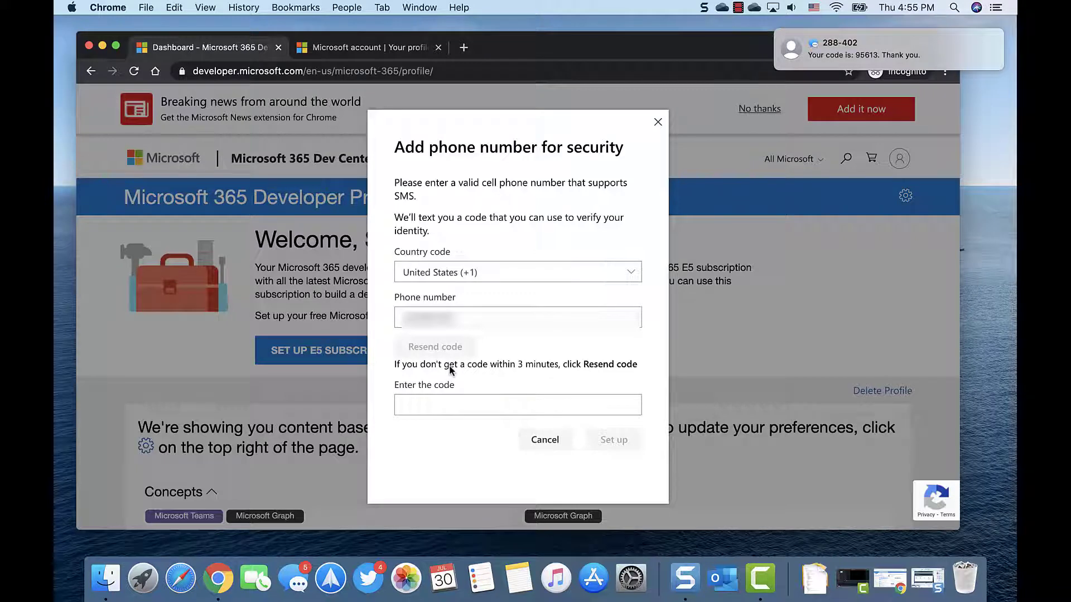
{"action": "left_click", "coordinate": [450, 402]}
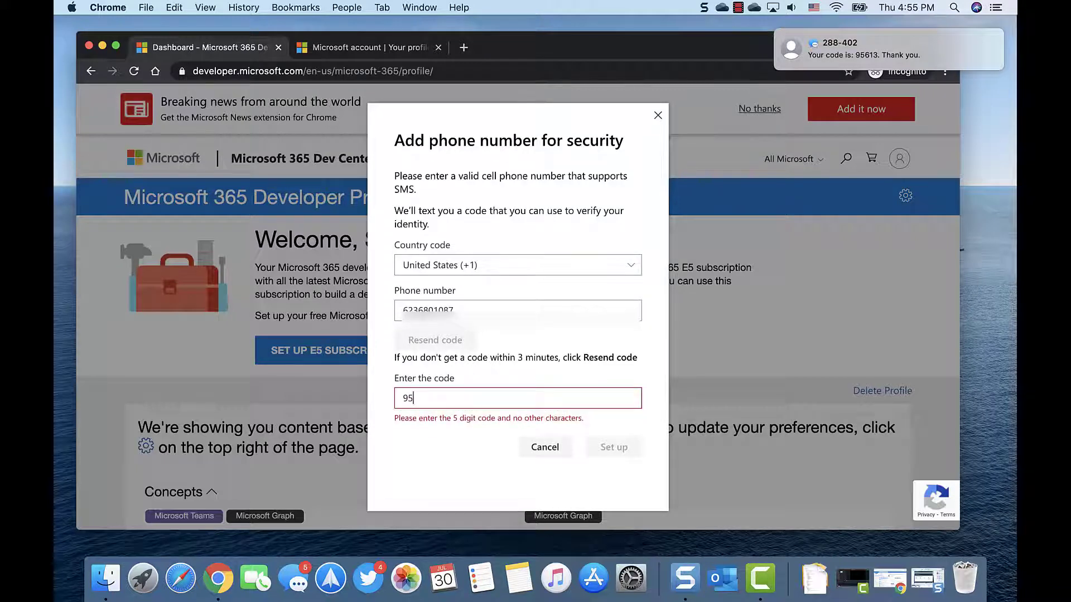
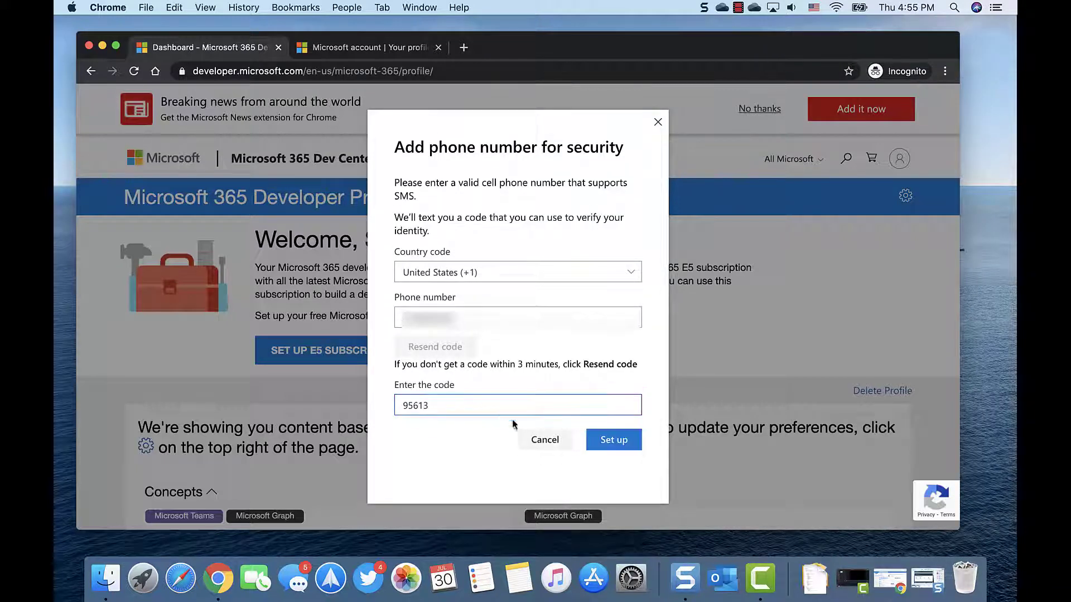
{"action": "left_click", "coordinate": [614, 441]}
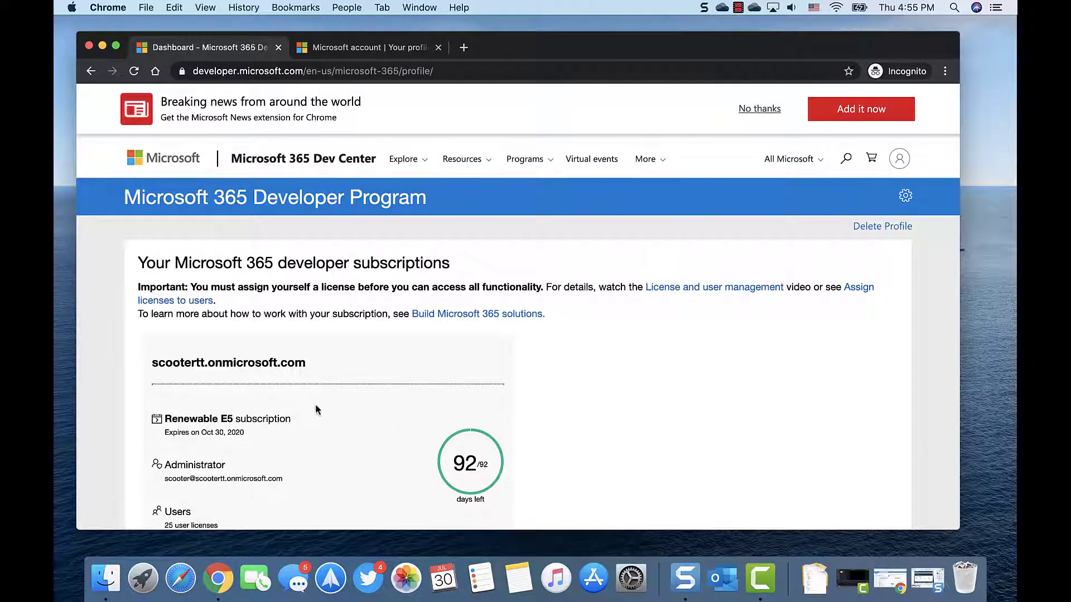
- Start adding the Users sample data pack and copy the administrator ID
{"action": "scroll", "coordinate": [316, 409], "scroll_direction": "down", "scroll_amount": 3}
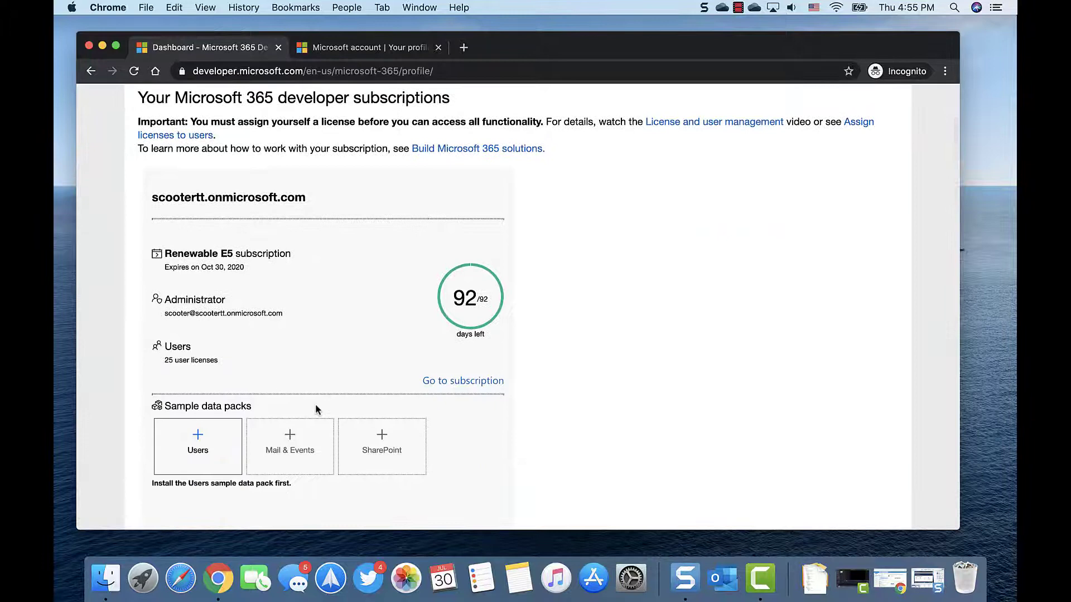
{"action": "left_click", "coordinate": [217, 433]}
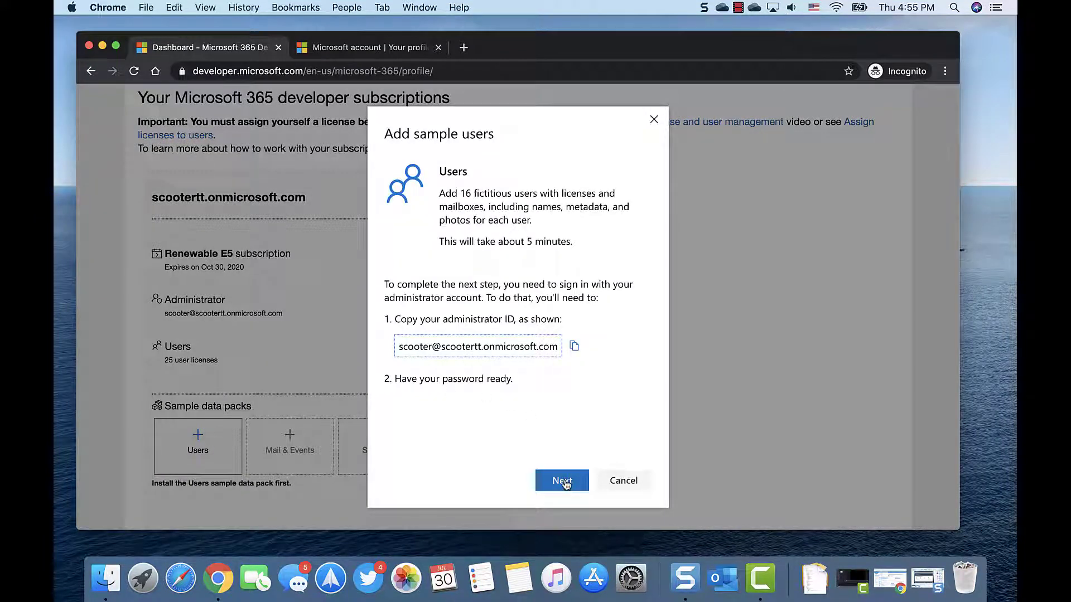
{"action": "left_click", "coordinate": [573, 346]}
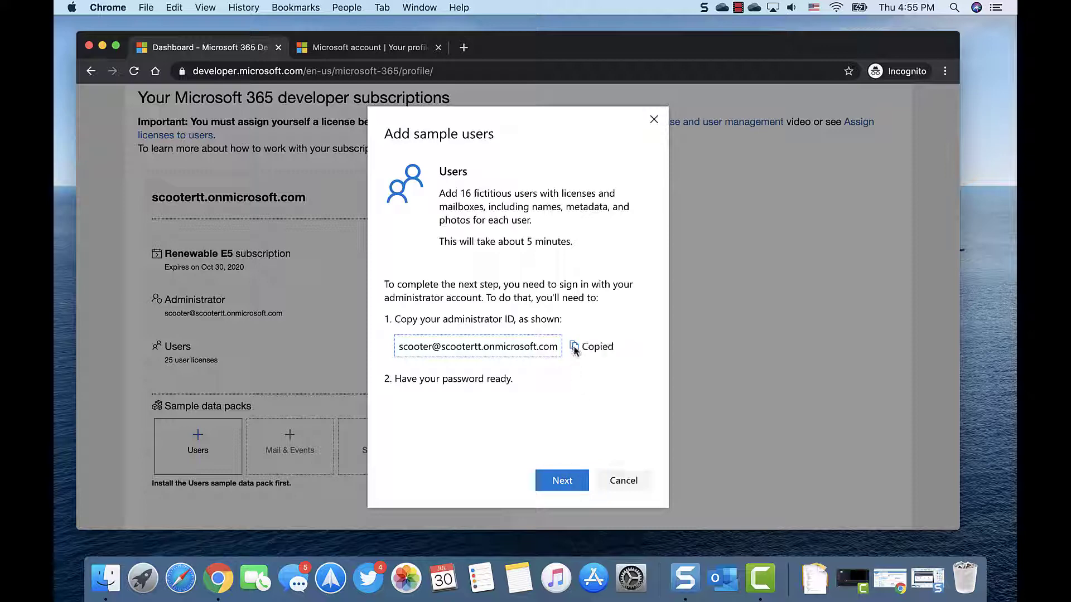
{"action": "left_click", "coordinate": [563, 486]}
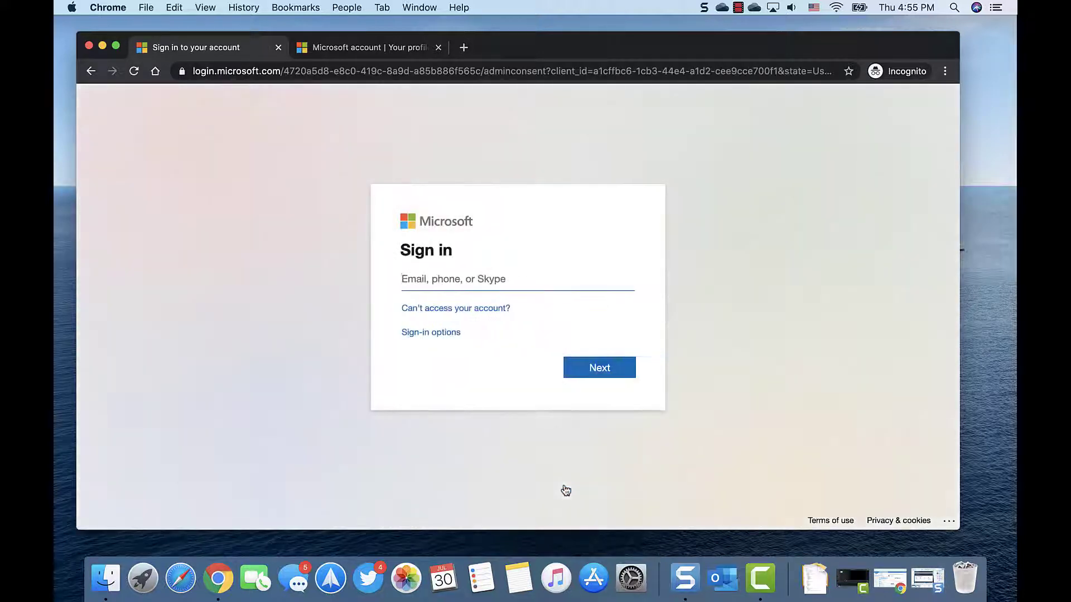
- Sign in with the admin account and accept the Microsoft Sample Data Packs permissions
{"action": "key", "text": "super+v"}
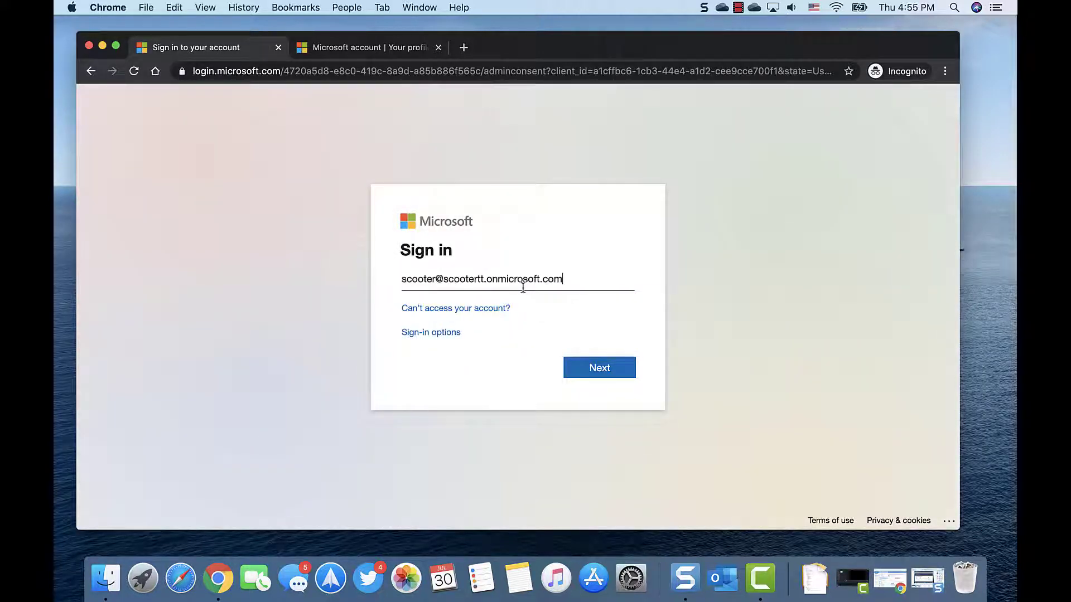
{"action": "left_click", "coordinate": [609, 369]}
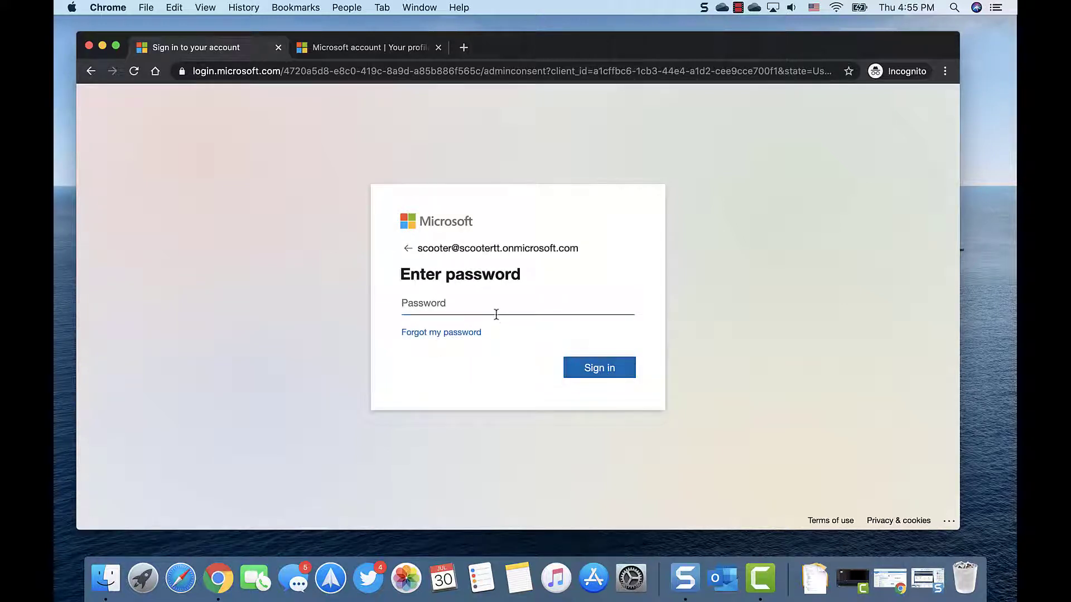
{"action": "type", "text": "••••••••"}
{"action": "key", "text": "Return"}
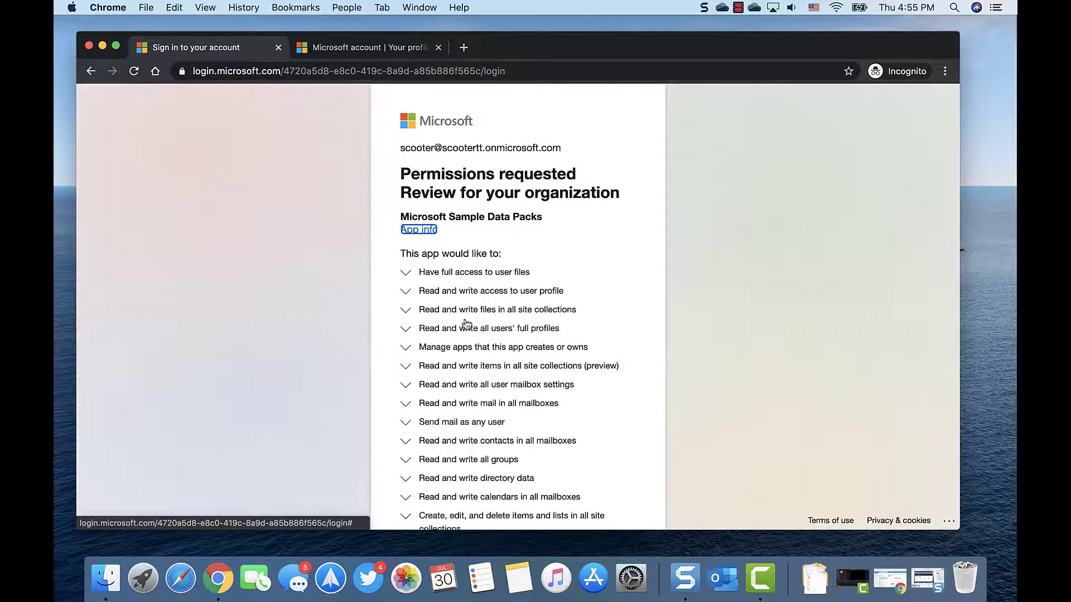
{"action": "scroll", "coordinate": [499, 333], "scroll_direction": "down", "scroll_amount": 8}
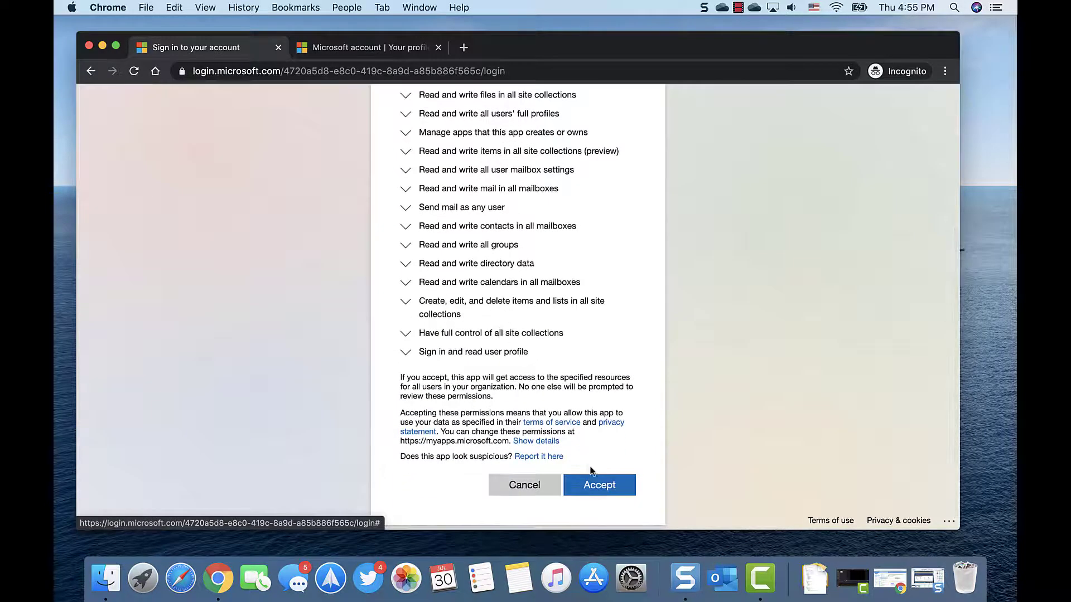
{"action": "left_click", "coordinate": [597, 485]}
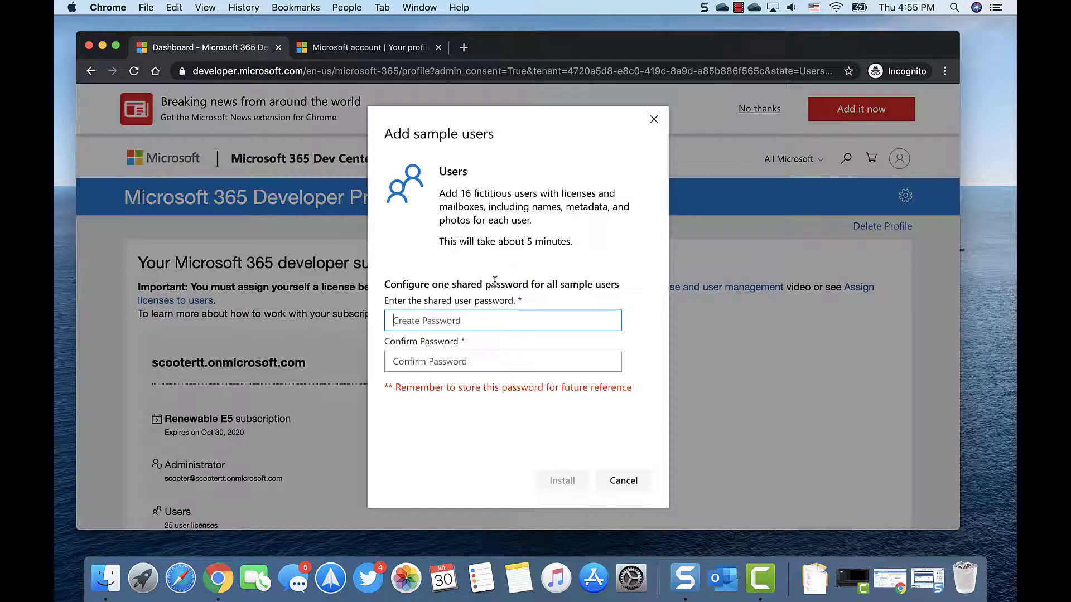
- Set and confirm a shared password for the sample users and install them
{"action": "type", "text": "••••••••"}
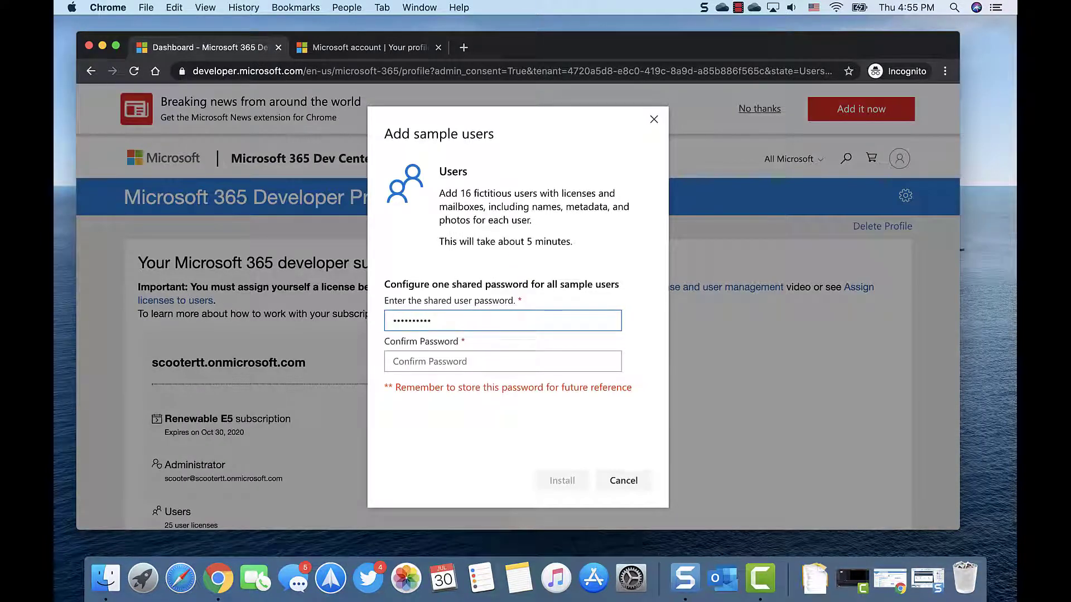
{"action": "key", "text": "Tab"}
{"action": "type", "text": "•"}
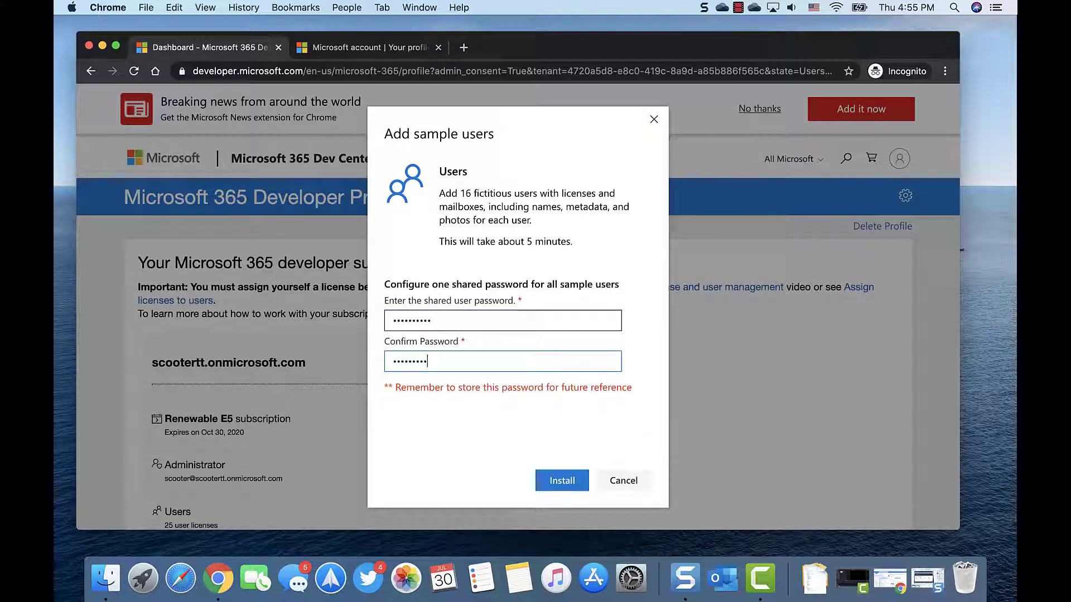
{"action": "left_click", "coordinate": [560, 478]}
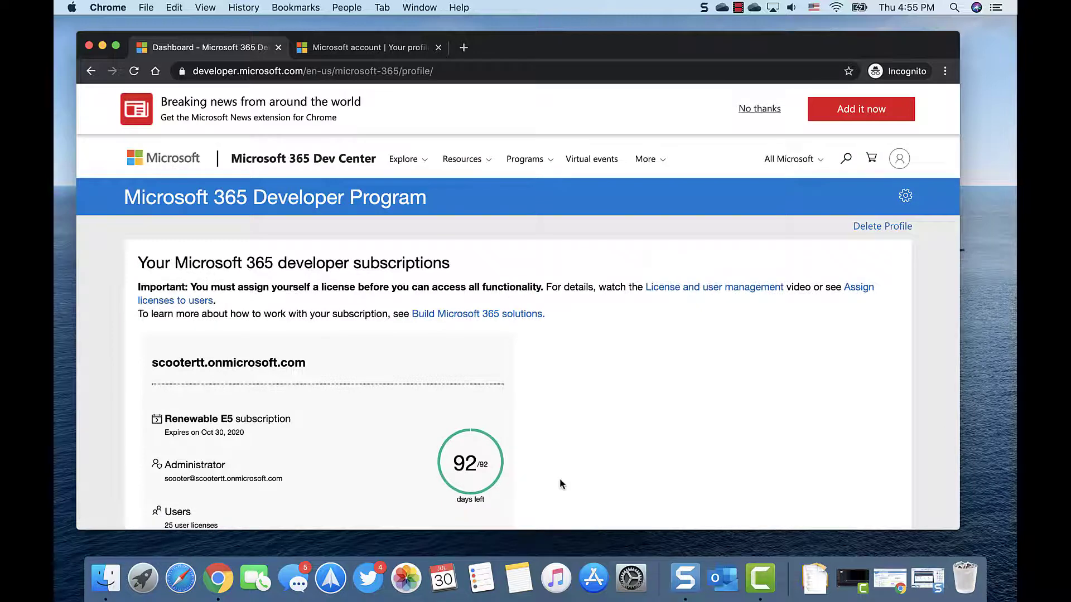
- Reload to confirm the Users pack installed, then go to the subscription in a new tab
{"action": "scroll", "coordinate": [561, 480], "scroll_direction": "down", "scroll_amount": 5}
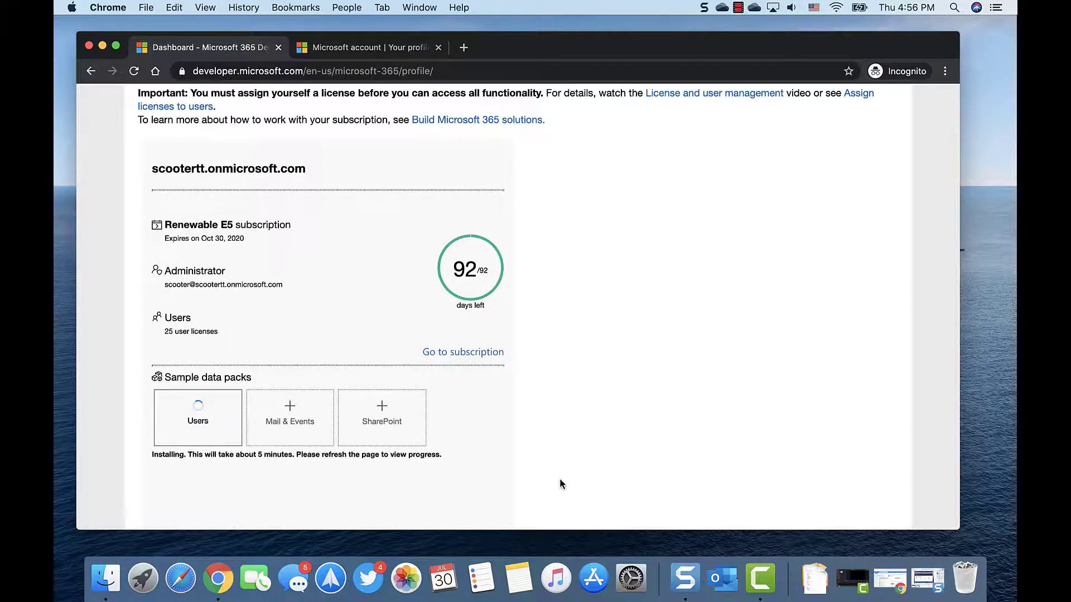
{"action": "scroll", "coordinate": [559, 480], "scroll_direction": "up", "scroll_amount": 1}
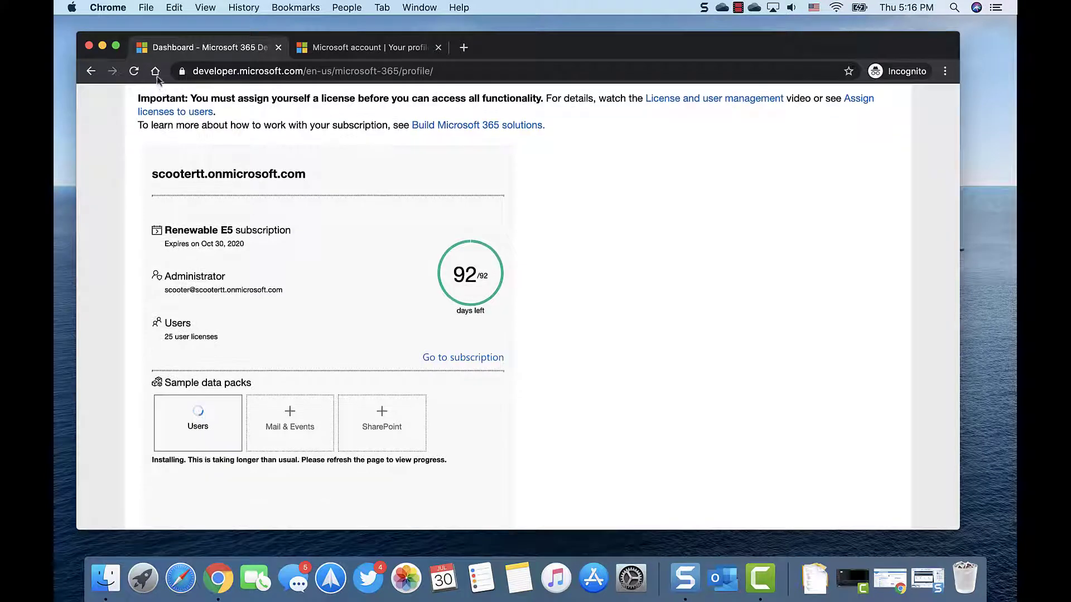
{"action": "left_click", "coordinate": [133, 76]}
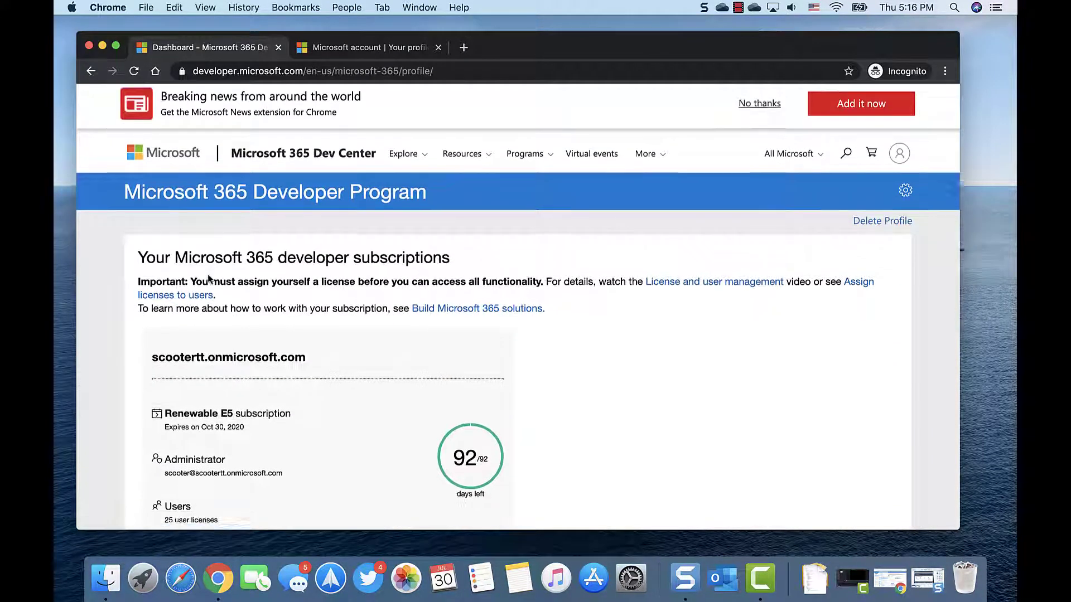
{"action": "scroll", "coordinate": [210, 279], "scroll_direction": "down", "scroll_amount": 5}
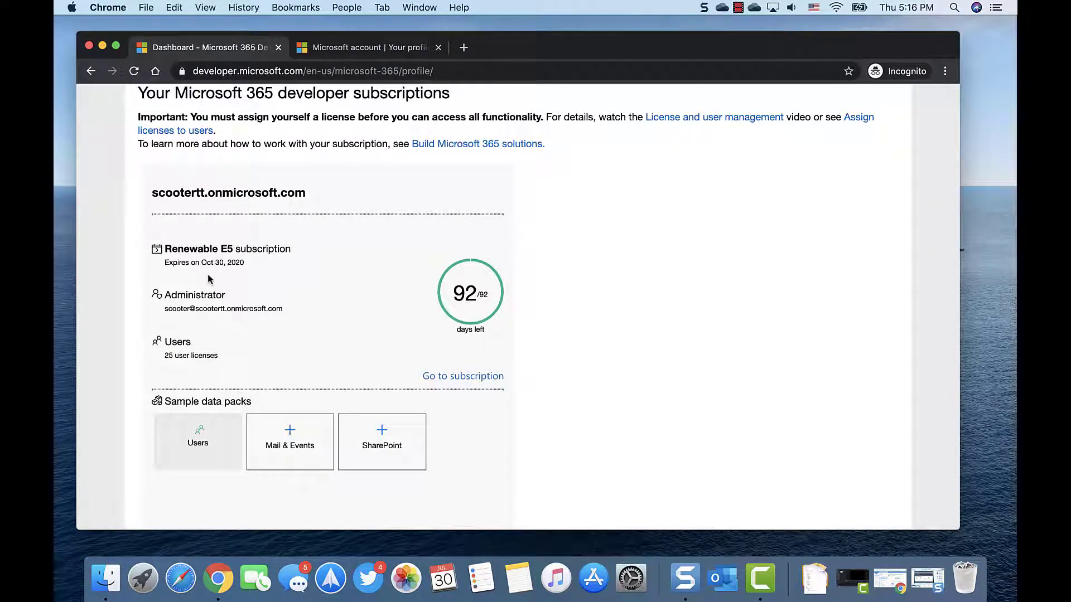
{"action": "left_click", "coordinate": [197, 450]}
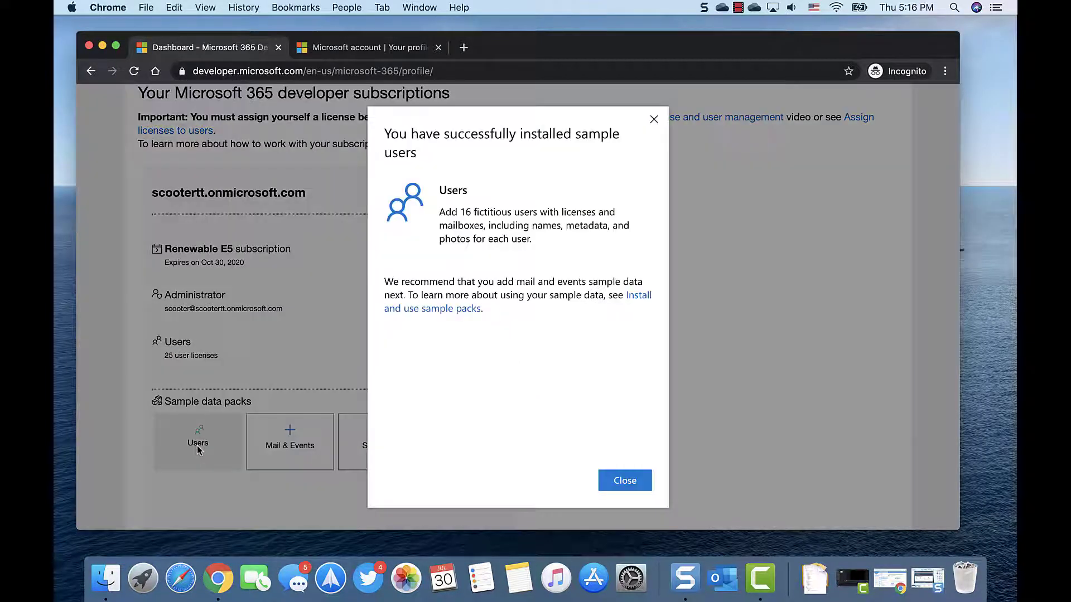
{"action": "left_click", "coordinate": [624, 481]}
{"action": "left_click", "coordinate": [468, 379]}
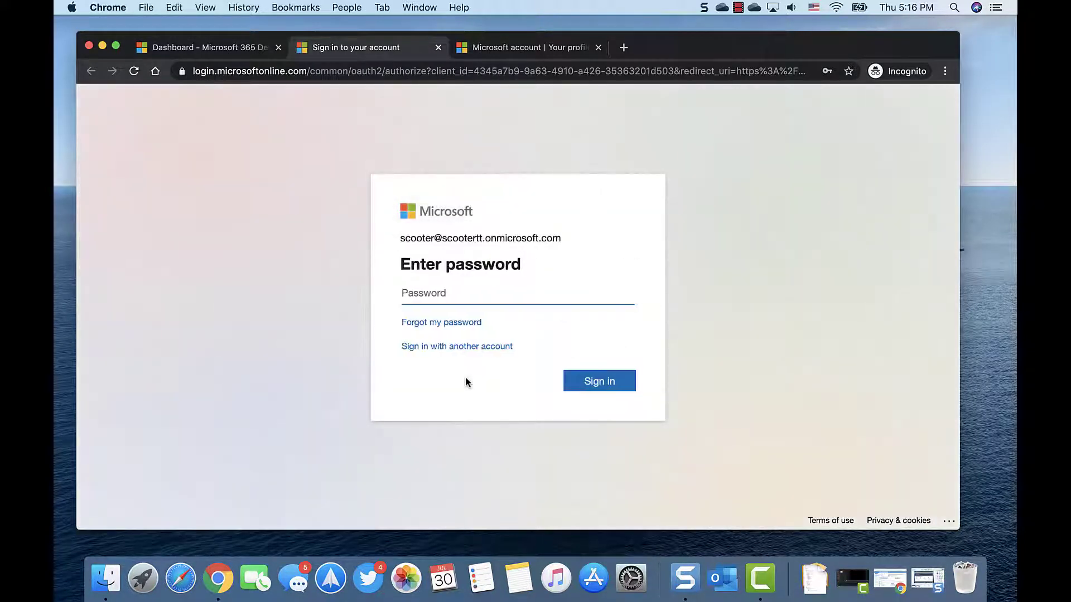
- Sign in with the admin password and open the admin center under the organization account
{"action": "left_click", "coordinate": [448, 296]}
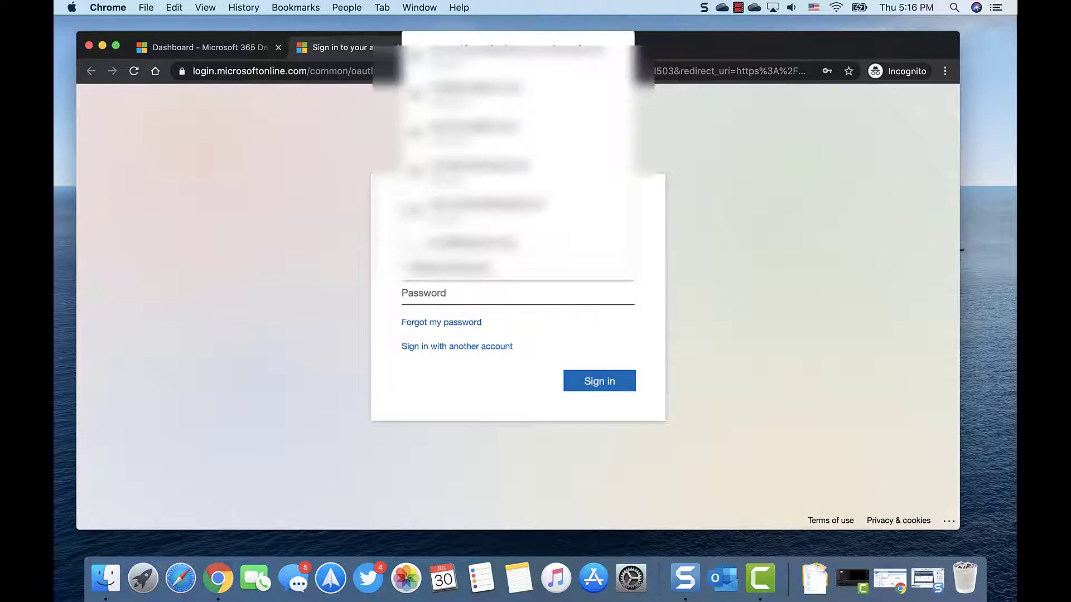
{"action": "type", "text": "*"}
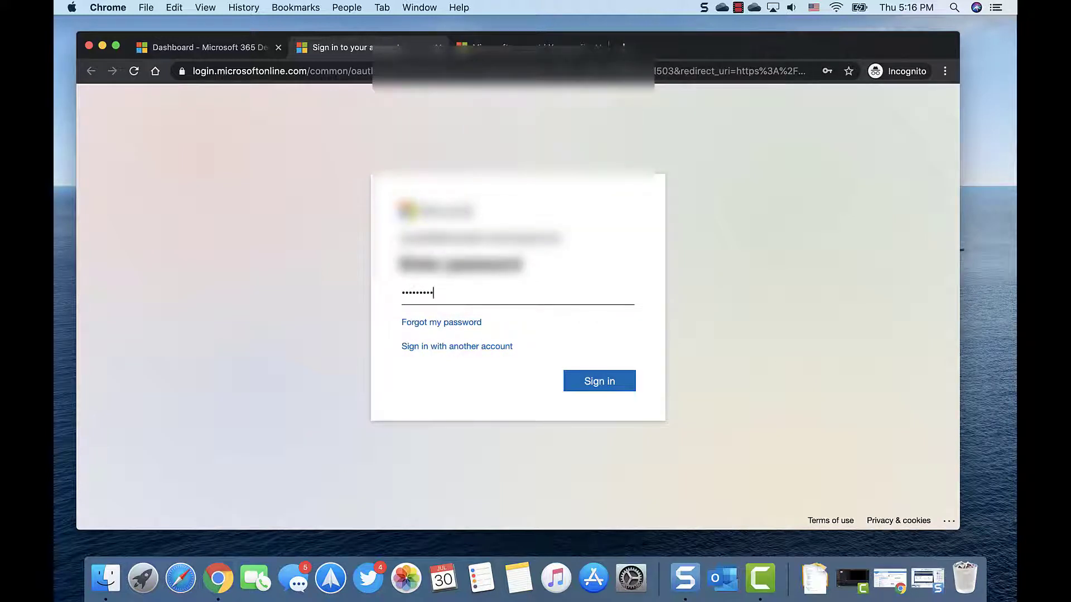
{"action": "key", "text": "Return"}
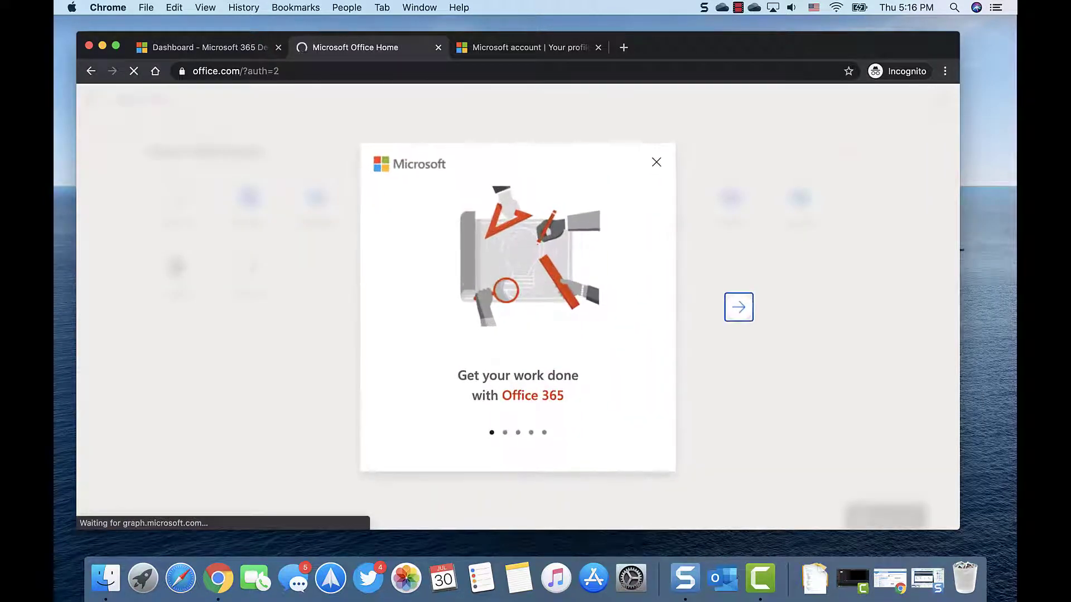
{"action": "left_click", "coordinate": [656, 161]}
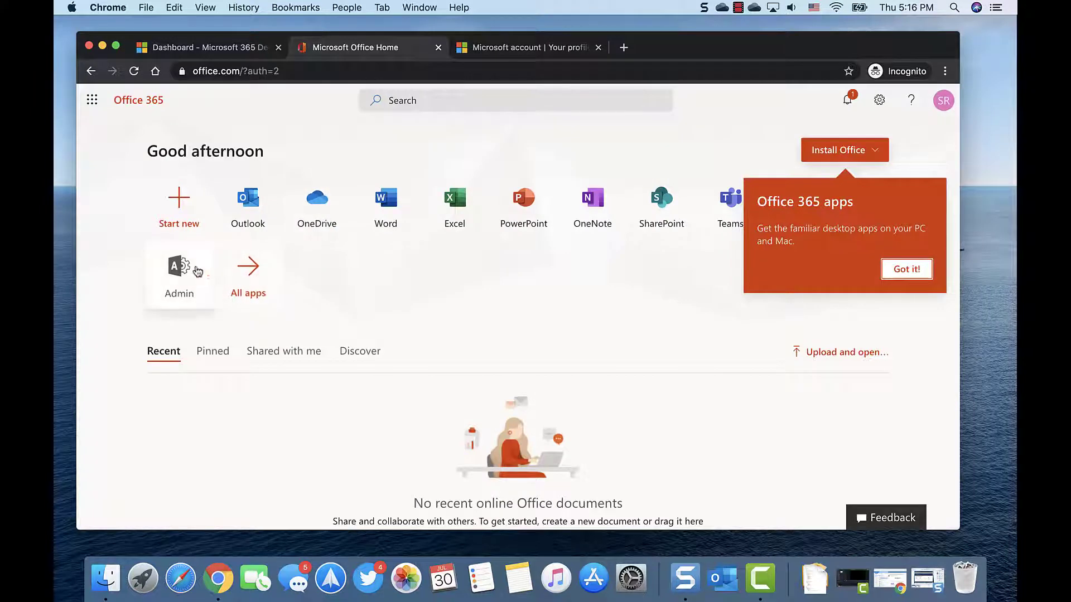
{"action": "left_click", "coordinate": [181, 274]}
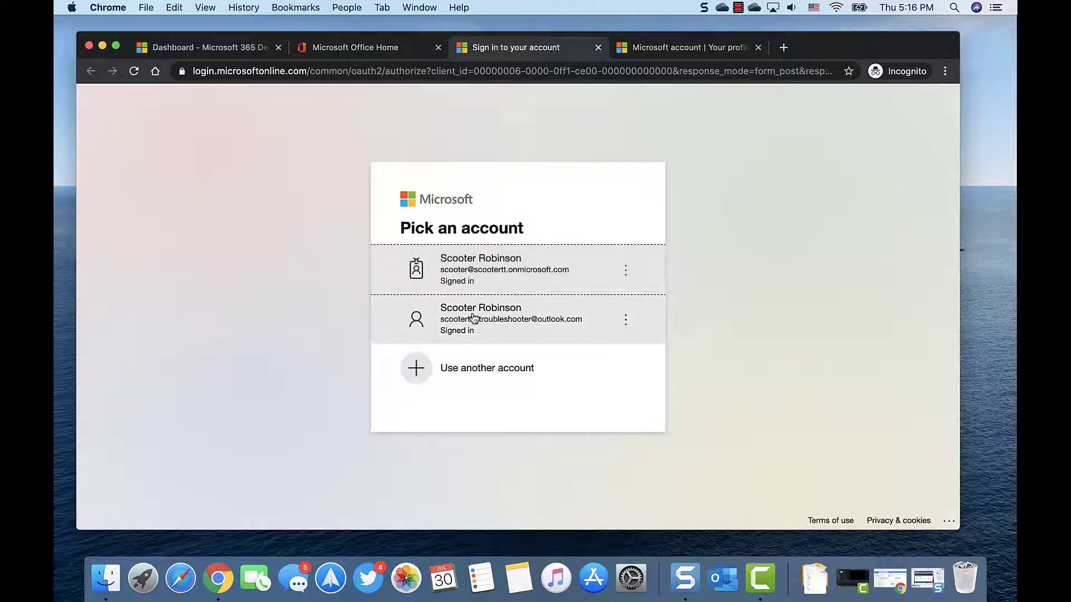
{"action": "left_click", "coordinate": [471, 279]}
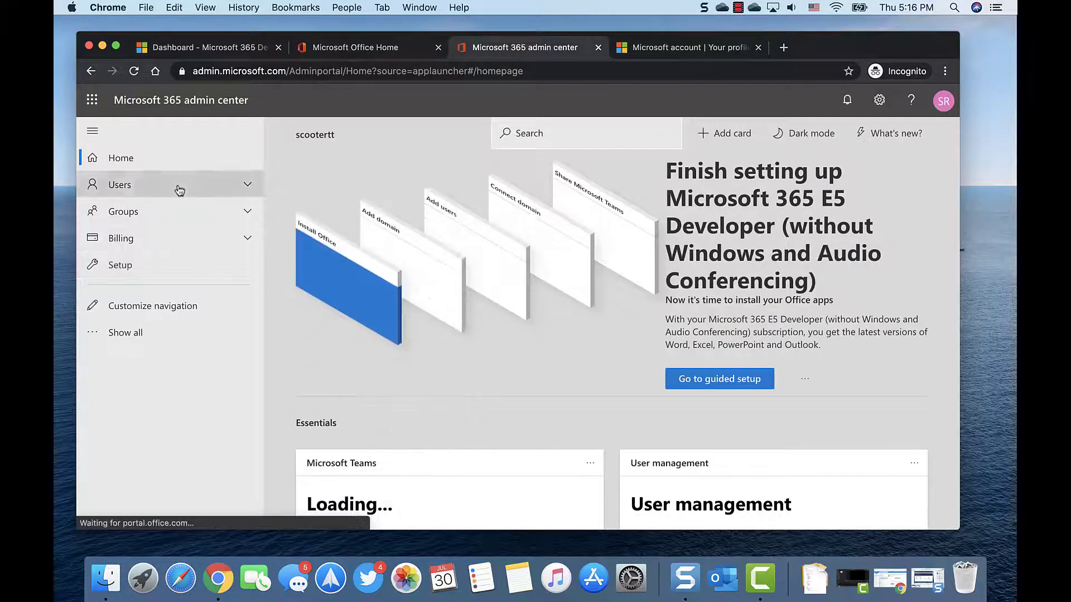
- Review the Active users list and the admin user's E5 Developer licenses and apps
{"action": "left_click", "coordinate": [177, 187]}
{"action": "left_click", "coordinate": [194, 214]}
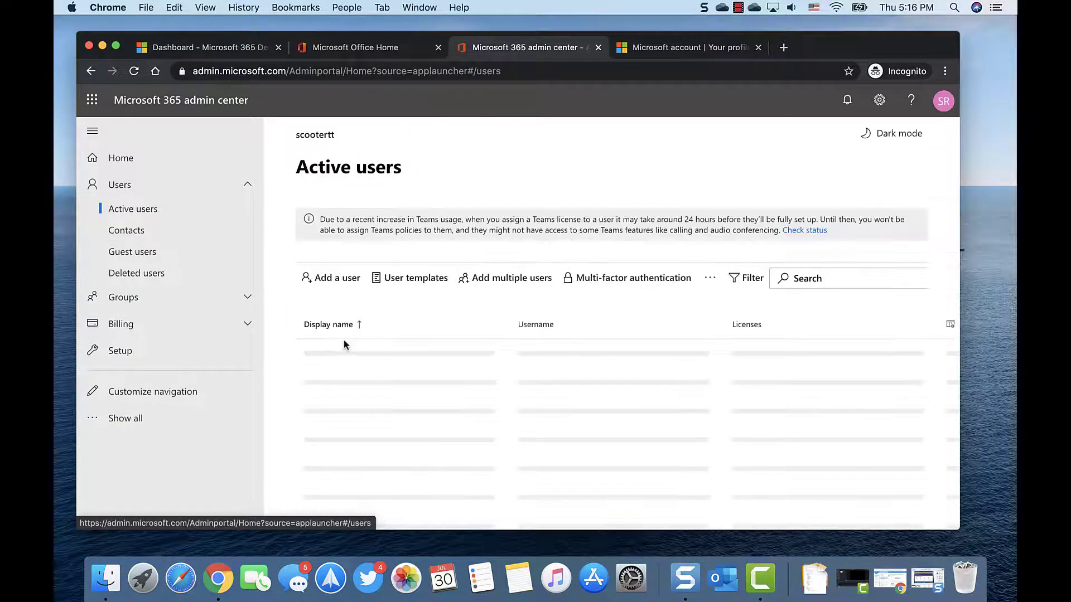
{"action": "scroll", "coordinate": [417, 362], "scroll_direction": "down", "scroll_amount": 3}
{"action": "scroll", "coordinate": [418, 363], "scroll_direction": "down", "scroll_amount": 5}
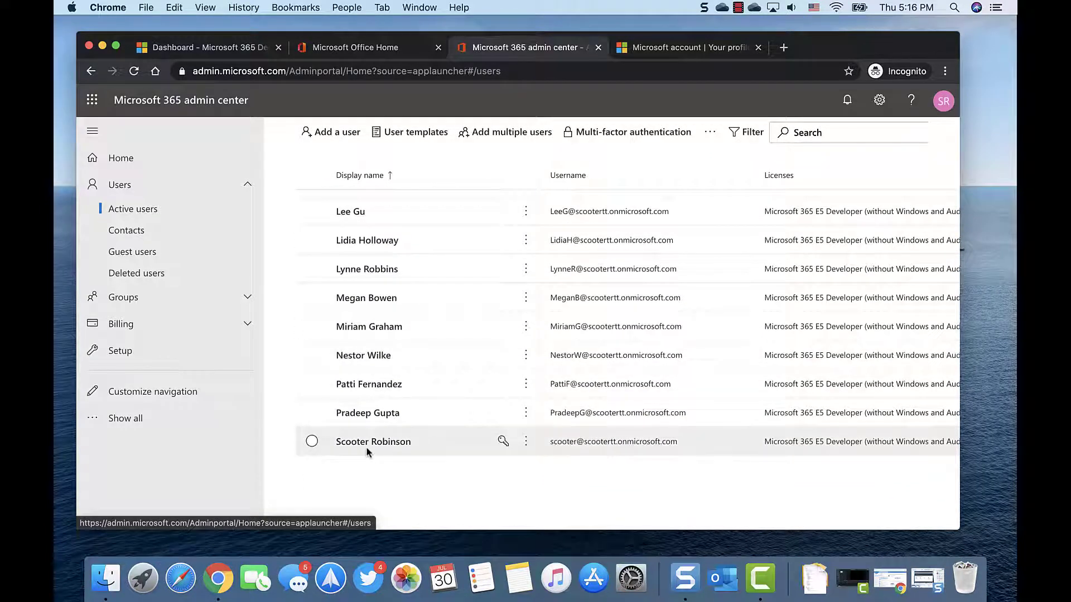
{"action": "left_click", "coordinate": [368, 443]}
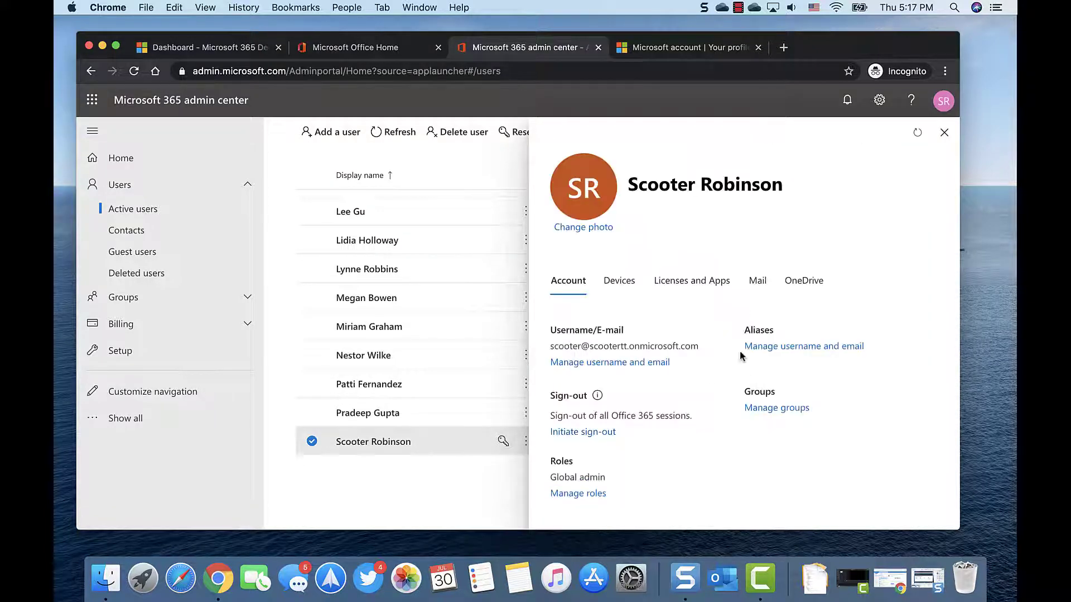
{"action": "left_click", "coordinate": [698, 282]}
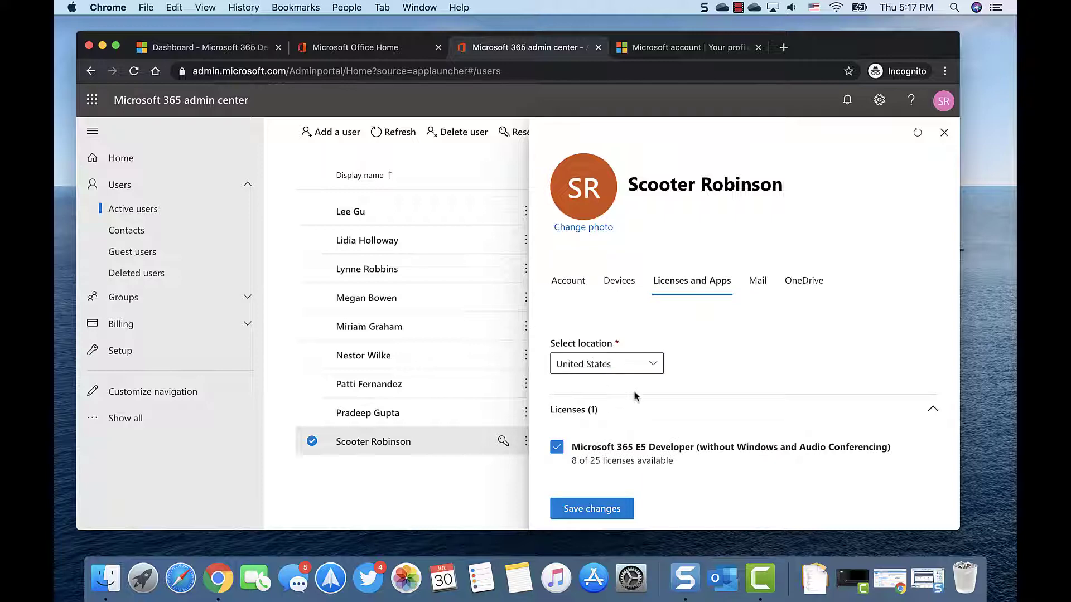
{"action": "scroll", "coordinate": [634, 395], "scroll_direction": "down", "scroll_amount": 2}
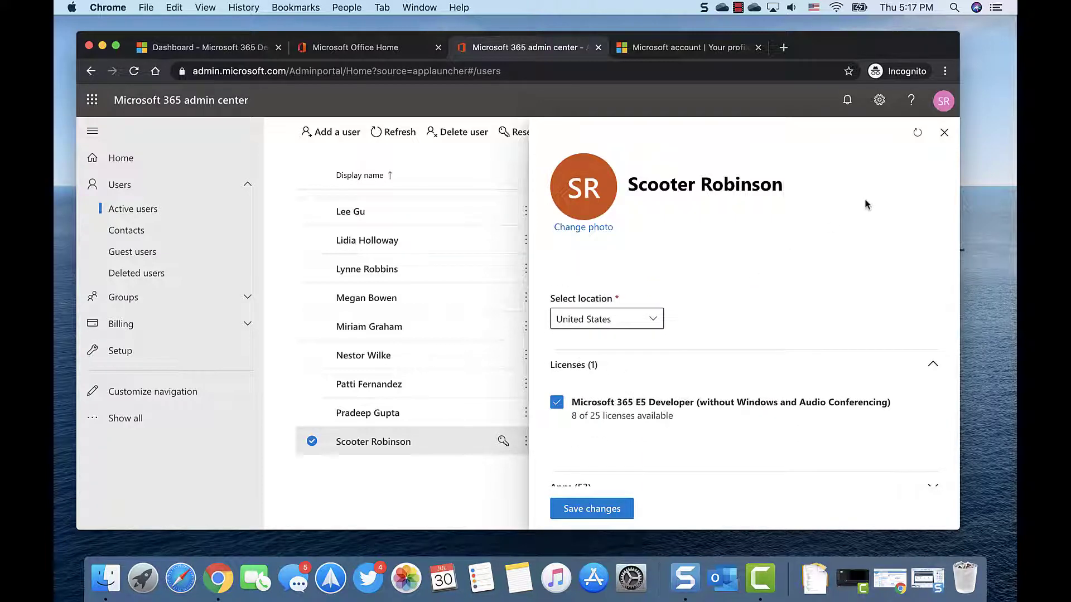
{"action": "left_click", "coordinate": [944, 132]}
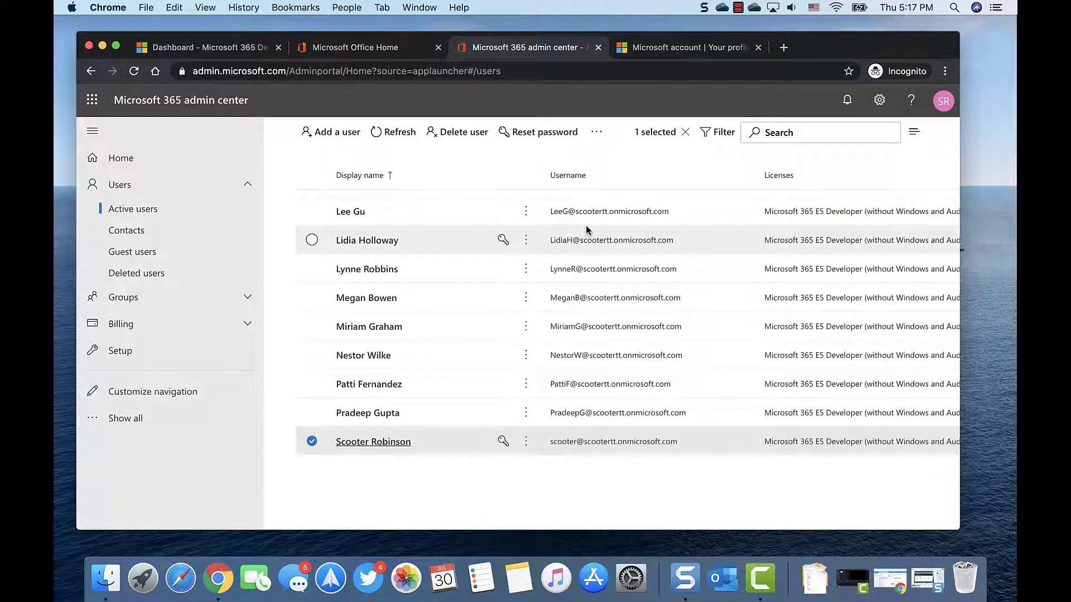
- Return to the Office 365 home tab and dismiss the apps tip
{"action": "left_click", "coordinate": [343, 48]}
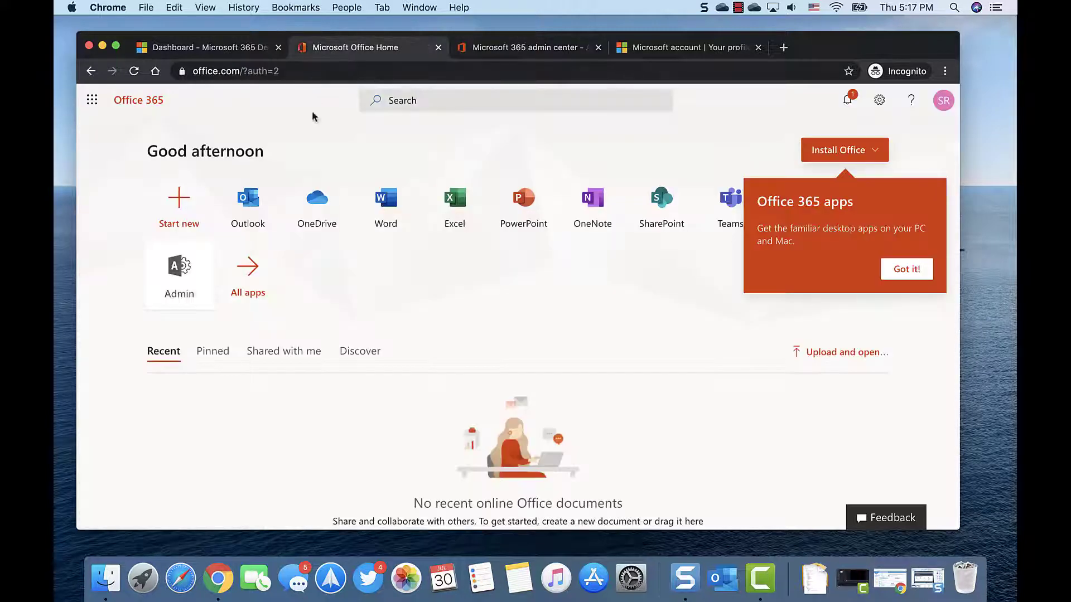
{"action": "left_click", "coordinate": [906, 268]}
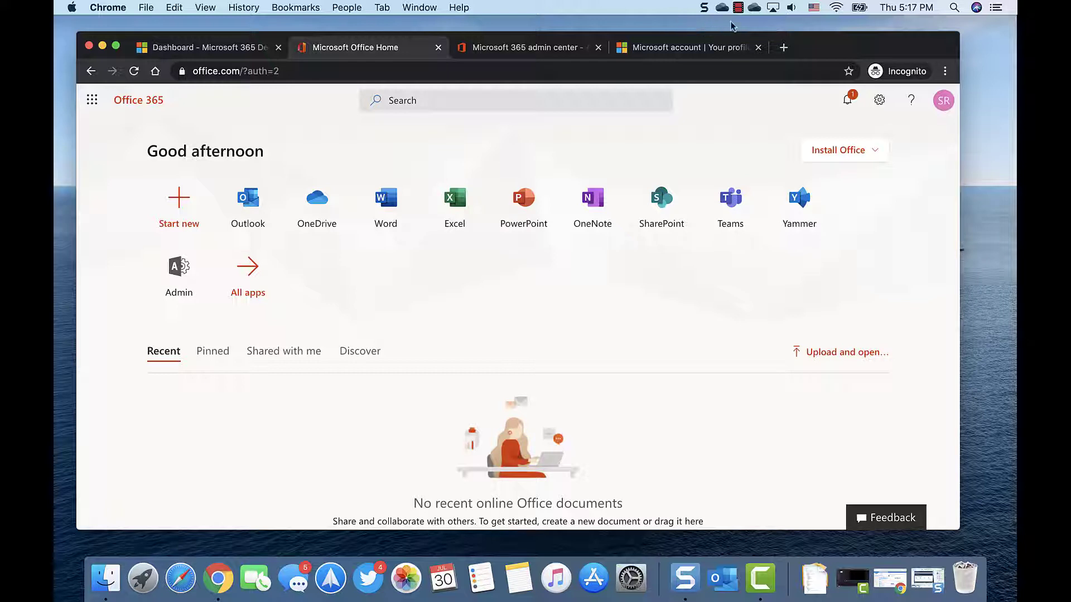
{"action": "left_click", "coordinate": [737, 7]}
{"action": "left_click", "coordinate": [750, 22]}
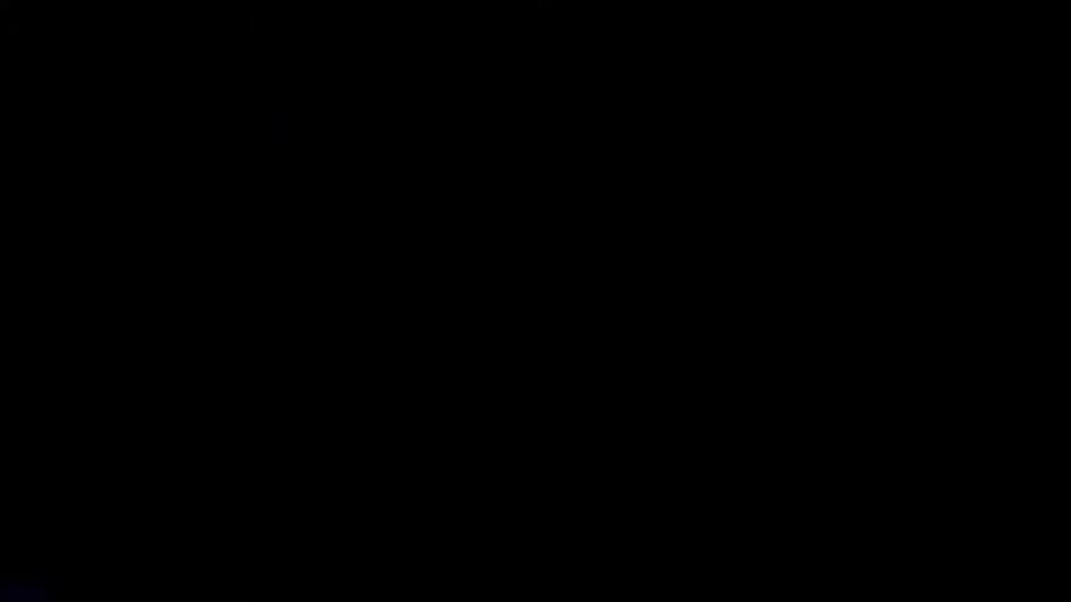